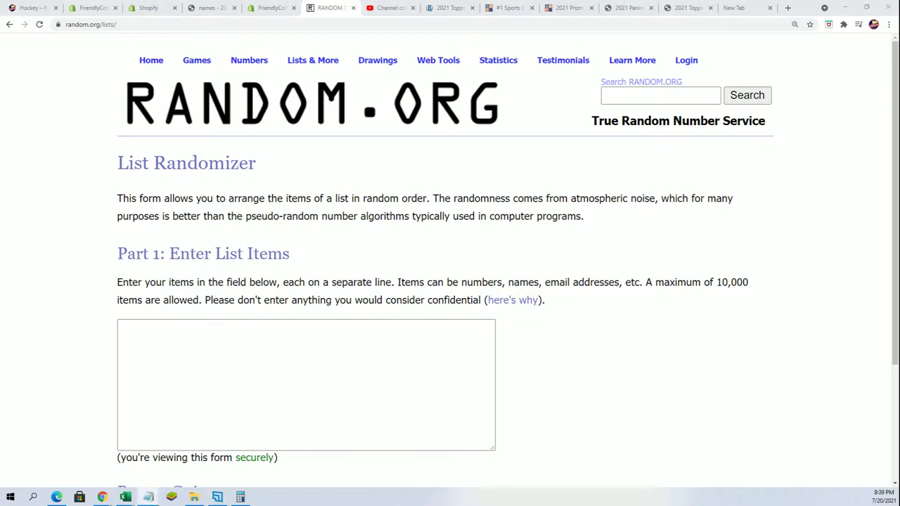
Step: Copy the owner names from the Notepad list
key(alt+Tab)
drag(643, 30, 604, 19)
drag(574, 58, 547, 199)
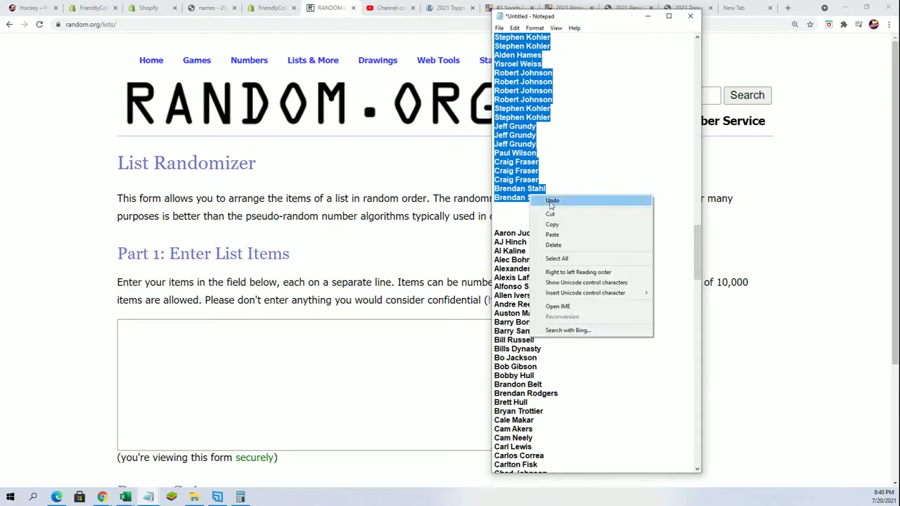
right_click(544, 198)
click(550, 225)
Step: Paste the owner names into the List Randomizer box and bring up the OWNERS/PLAYERS sheet
click(158, 327)
right_click(159, 327)
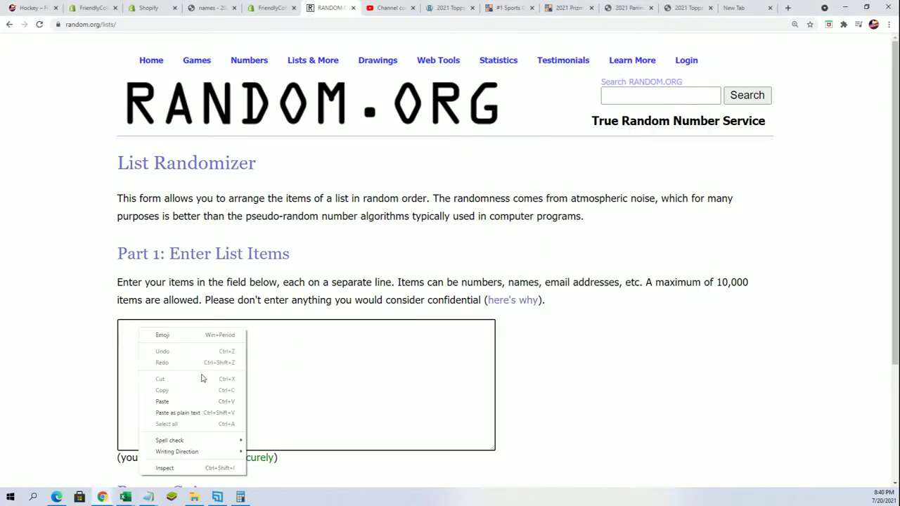
click(163, 402)
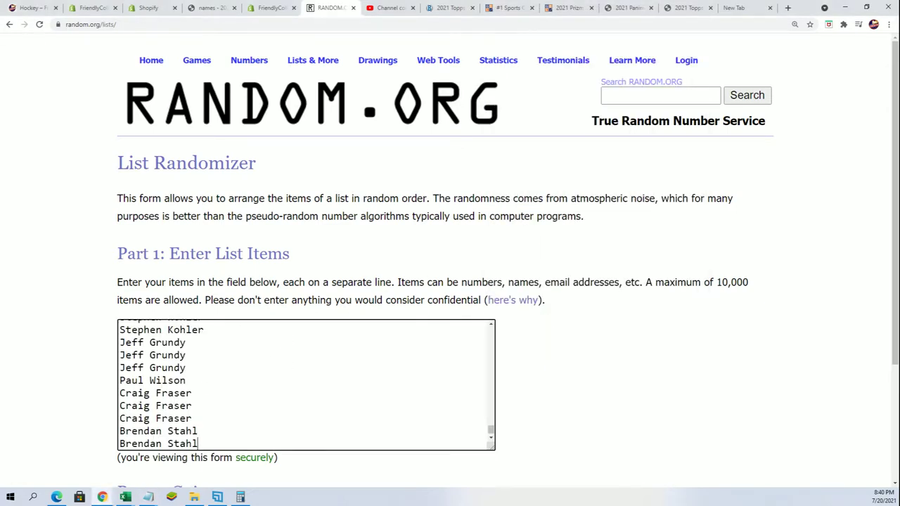
click(126, 497)
Step: Move the Excel window to the upper right and randomize the 180 pasted names
drag(606, 65, 666, 1)
scroll(106, 426, down, 3)
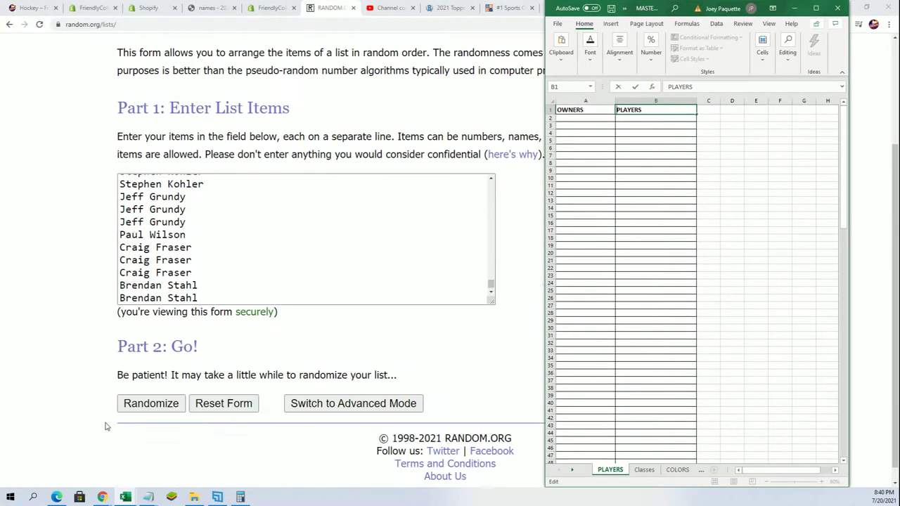
click(140, 387)
Step: Scroll down the shuffled 180-name list to reshuffle it with Again! several times
scroll(152, 465, down, 2)
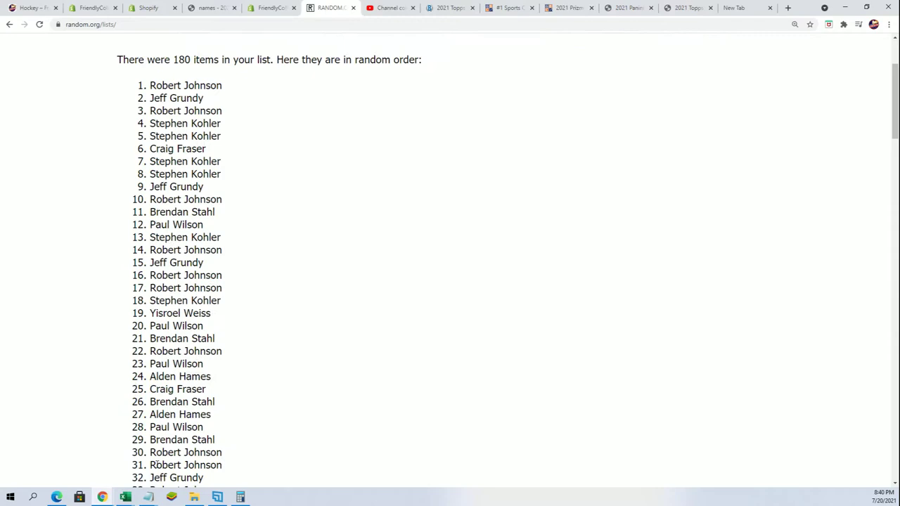
scroll(152, 465, down, 20)
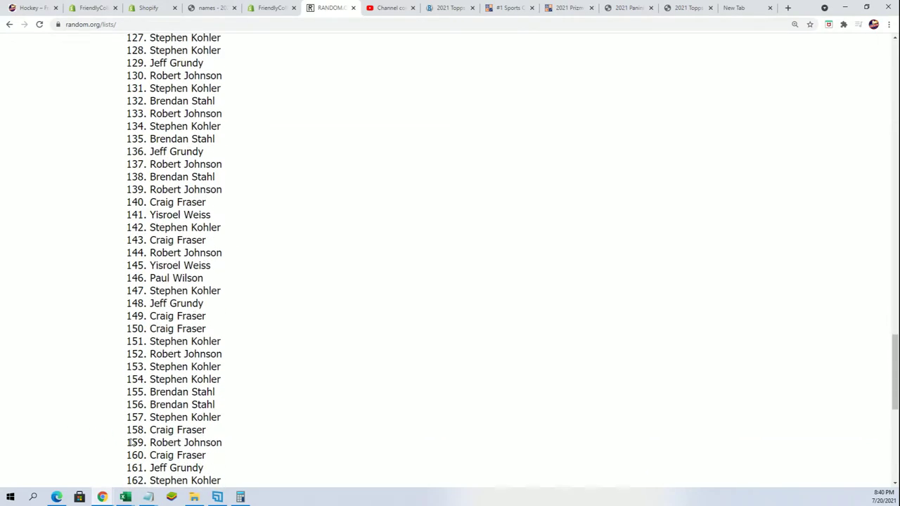
scroll(130, 443, down, 6)
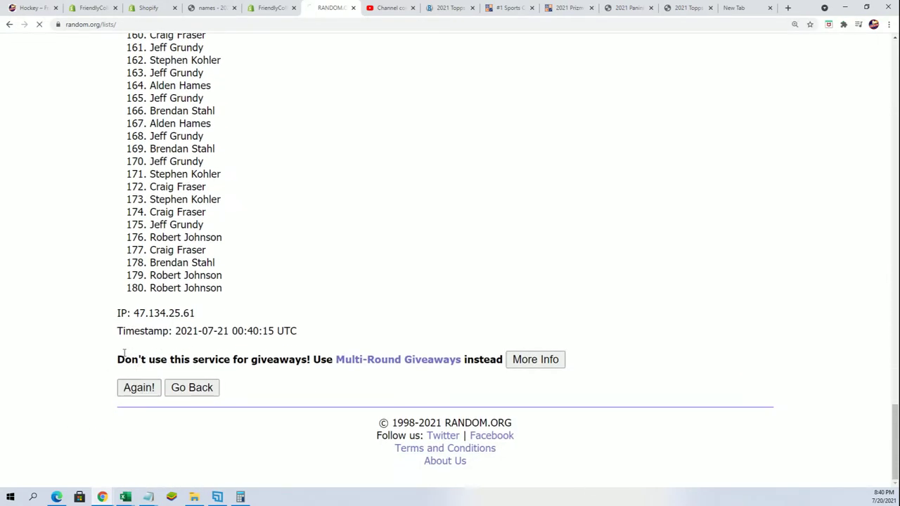
scroll(127, 275, down, 16)
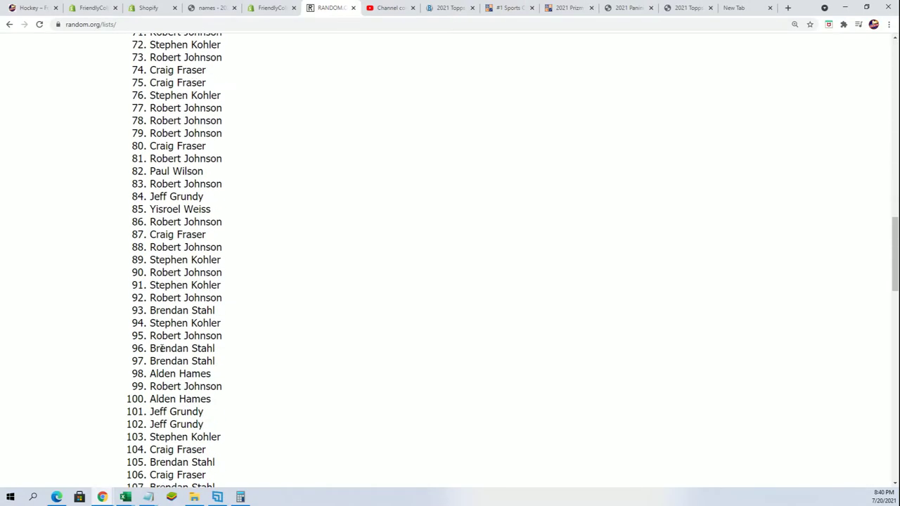
scroll(161, 348, down, 16)
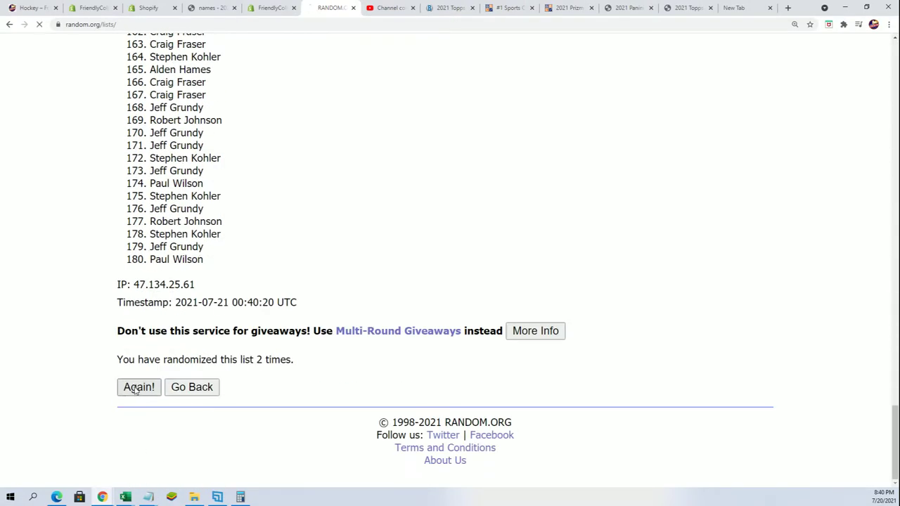
scroll(130, 400, down, 20)
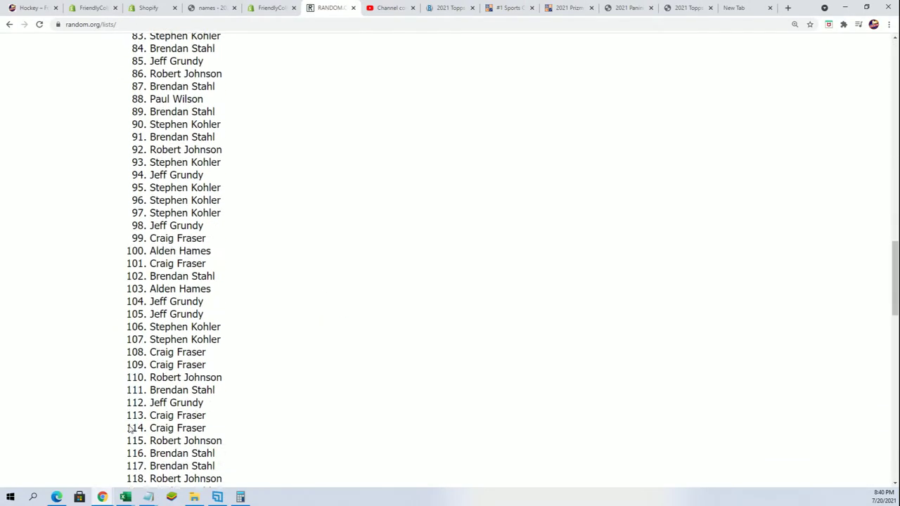
scroll(128, 432, down, 3)
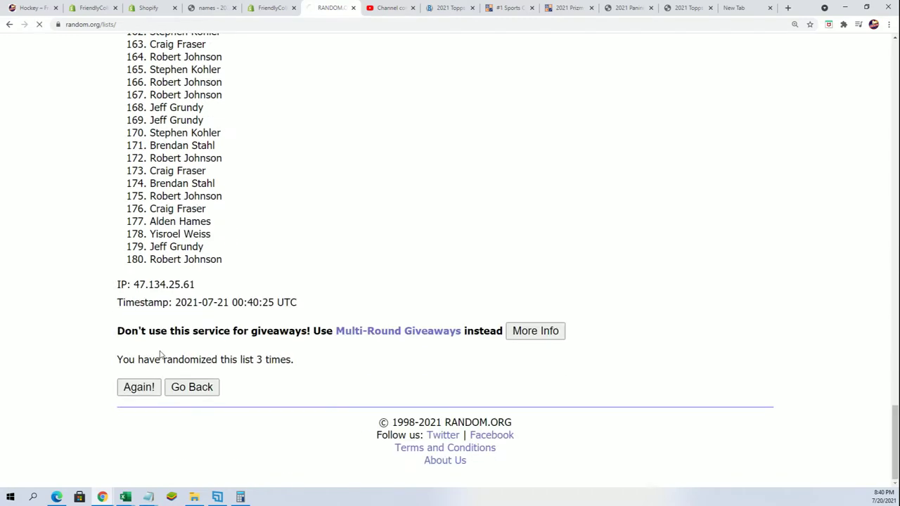
scroll(133, 425, down, 20)
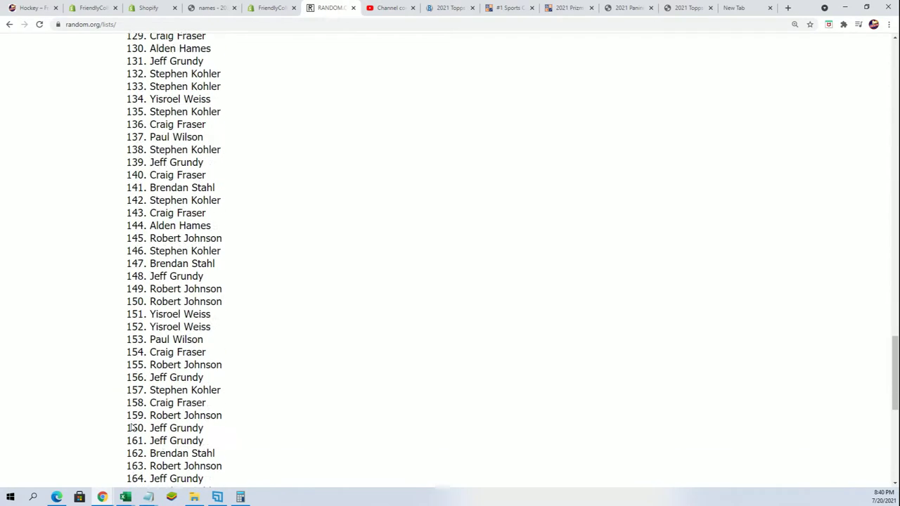
scroll(130, 428, down, 6)
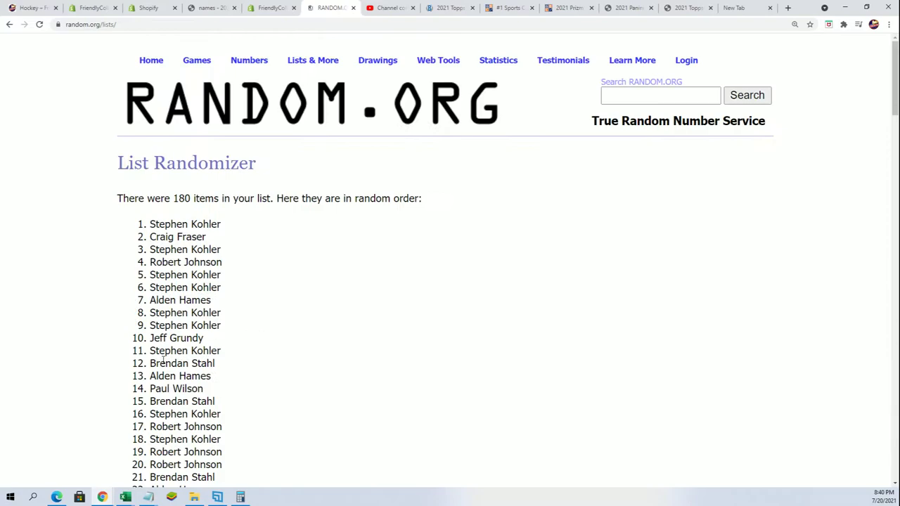
scroll(126, 408, down, 20)
scroll(125, 408, down, 10)
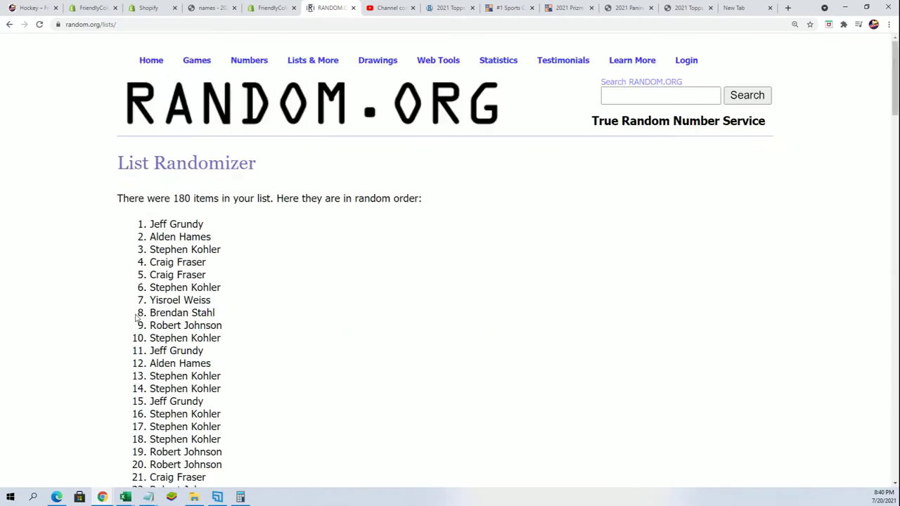
scroll(141, 331, down, 20)
Step: Review the shuffled 180-name list, then switch over to the Excel sheet
scroll(142, 398, down, 10)
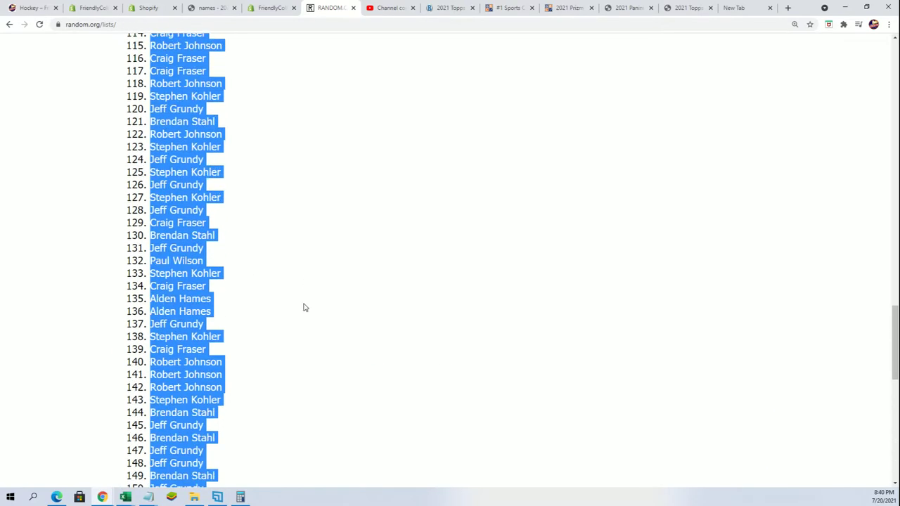
scroll(288, 289, up, 17)
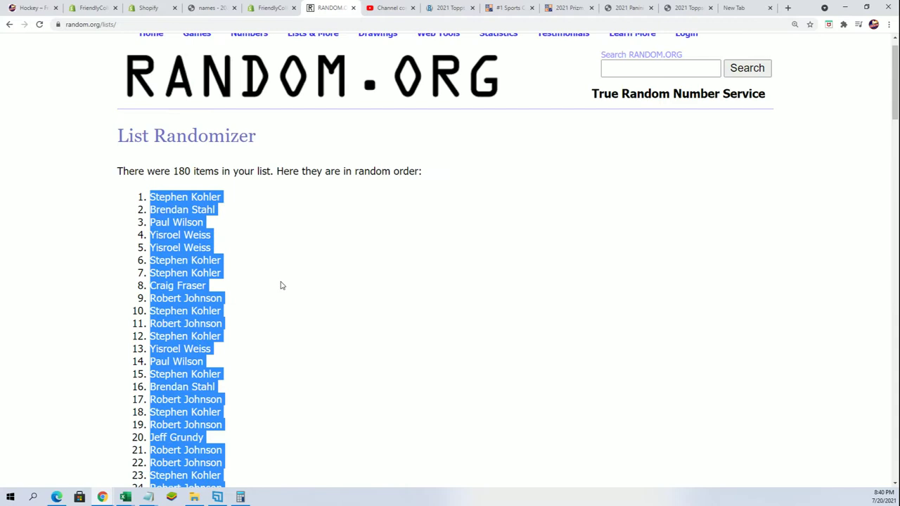
scroll(397, 200, down, 1)
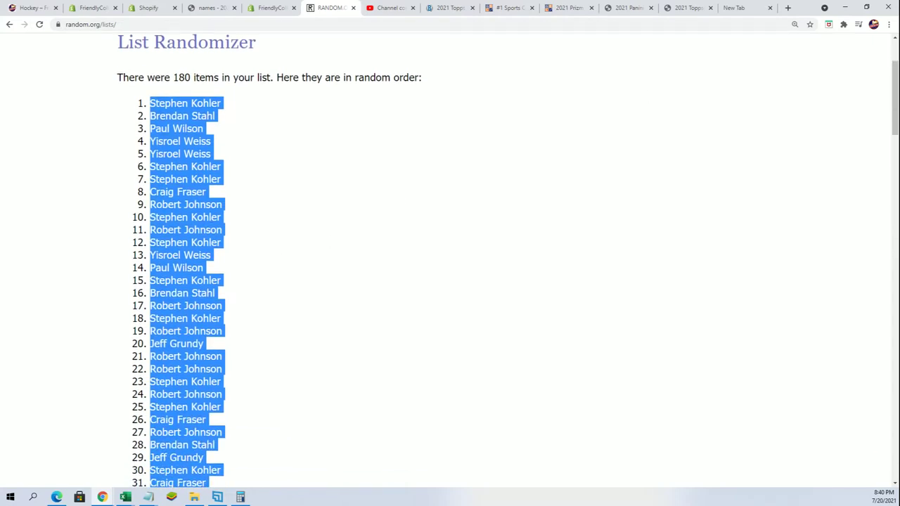
key(alt+Tab)
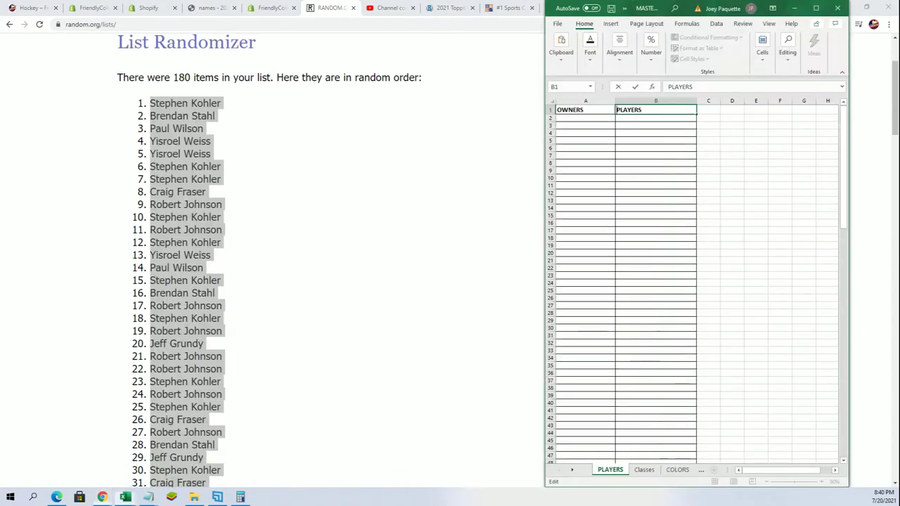
Step: Paste the randomized names as Text into cell A2 under OWNERS
click(565, 117)
right_click(566, 118)
click(594, 182)
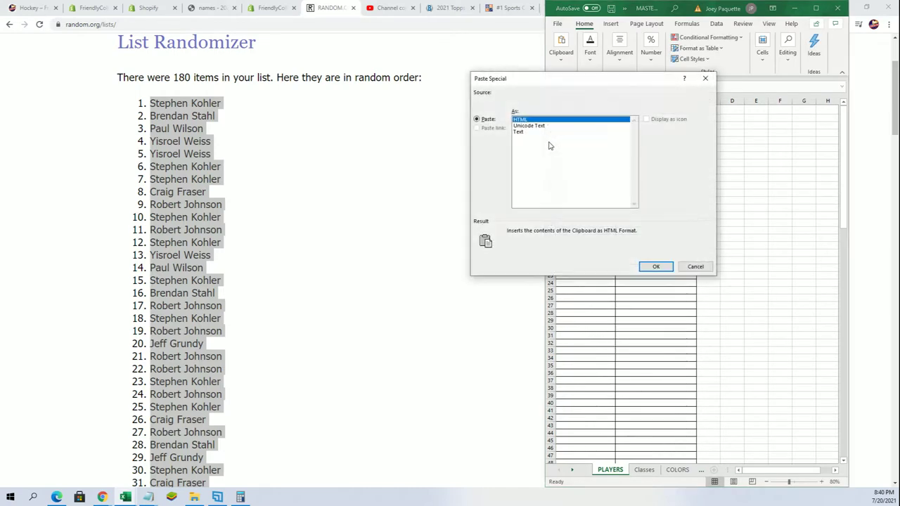
click(520, 134)
click(646, 263)
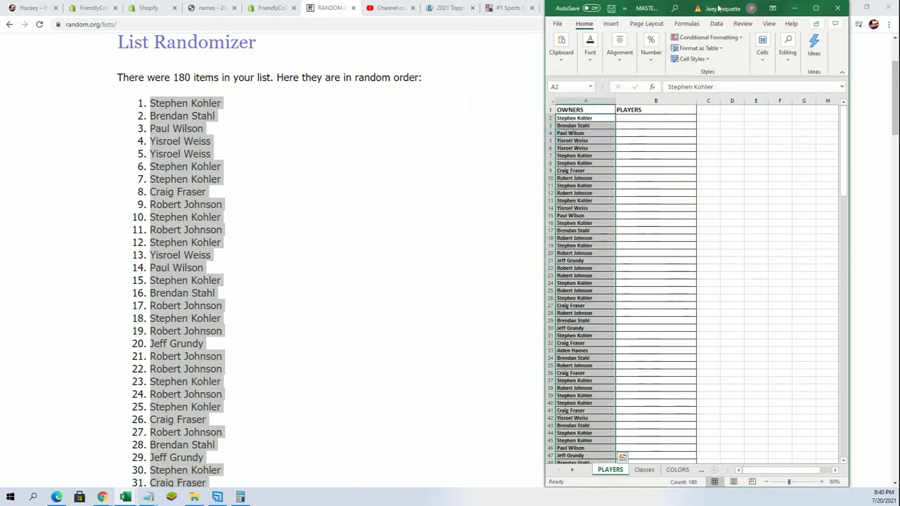
Step: Enlarge the Excel window, zoom to 130%, and narrow column A to fit the names
drag(707, 6, 425, 28)
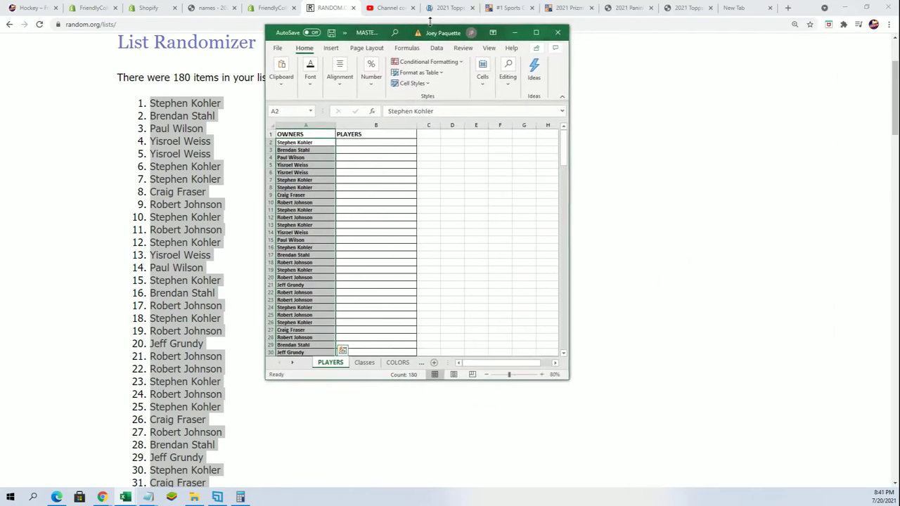
double_click(430, 25)
drag(517, 481, 513, 481)
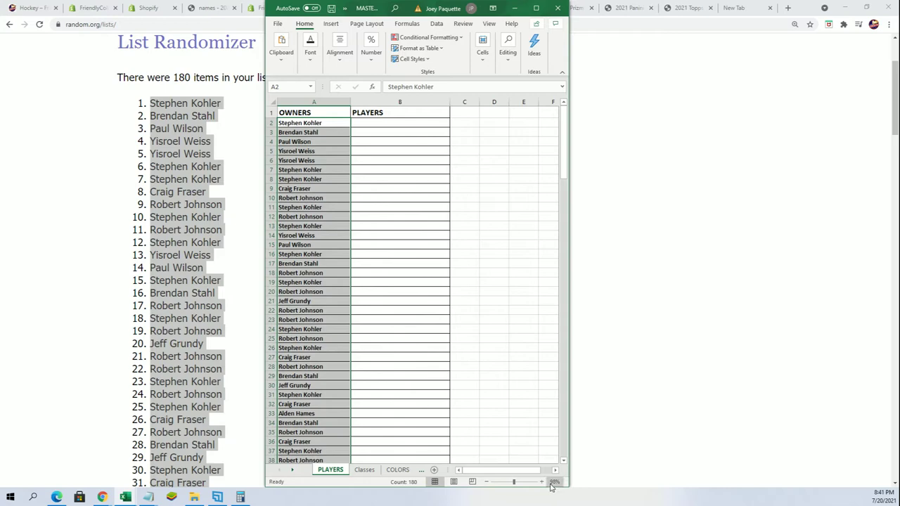
click(541, 482)
click(540, 482)
click(541, 482)
click(541, 482)
scroll(380, 241, up, 1)
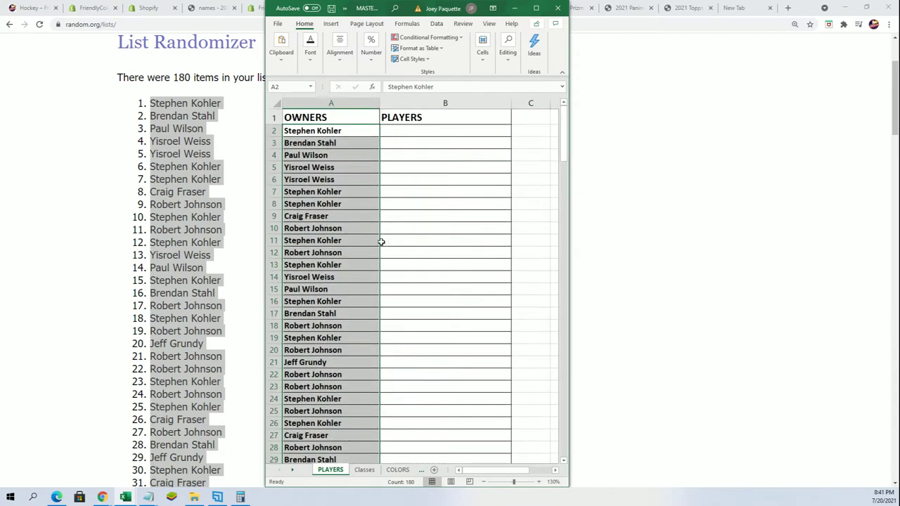
click(370, 102)
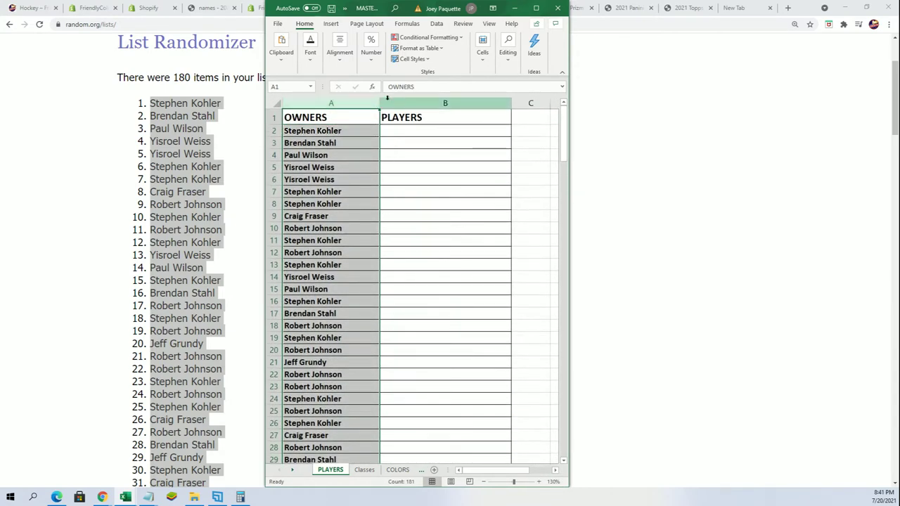
drag(380, 102, 356, 103)
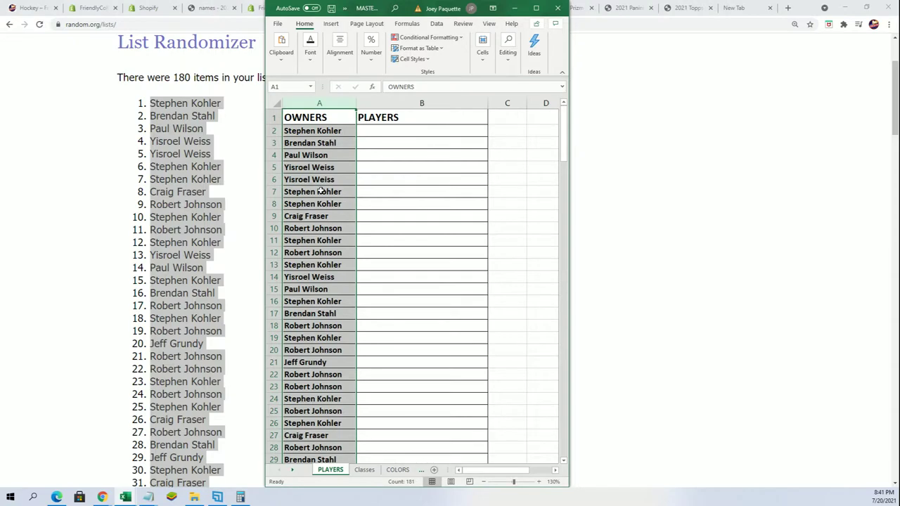
click(377, 131)
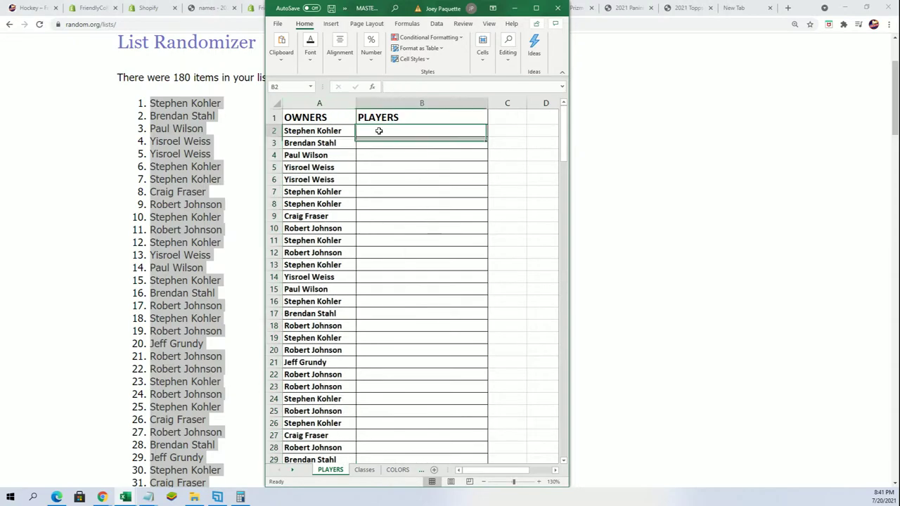
Step: Minimize Excel and return to a fresh List Randomizer form
click(521, 8)
scroll(428, 207, up, 2)
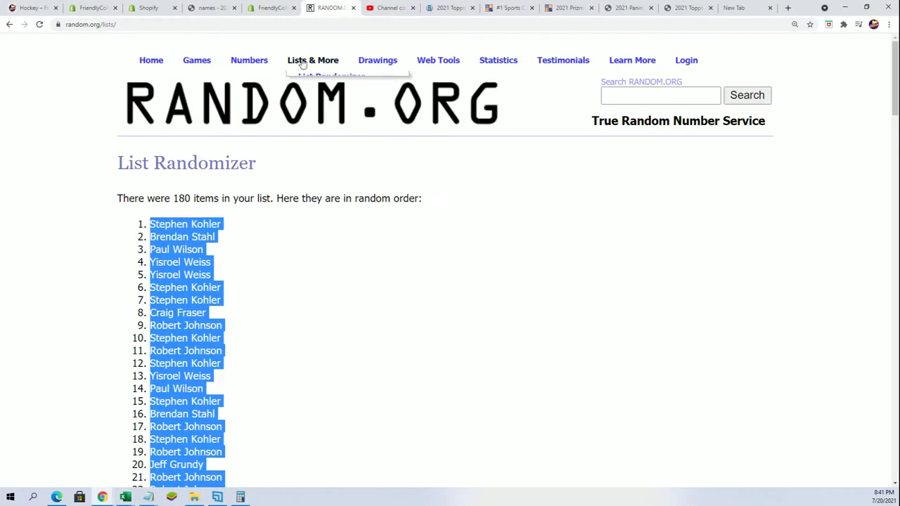
mouse_move(310, 61)
click(316, 80)
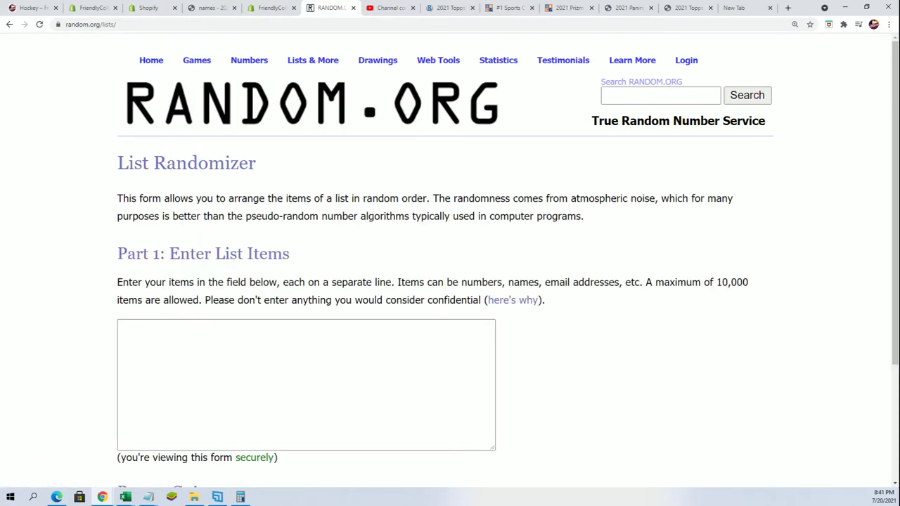
Step: Copy the alphabetical player names from Notepad
key(alt+Tab)
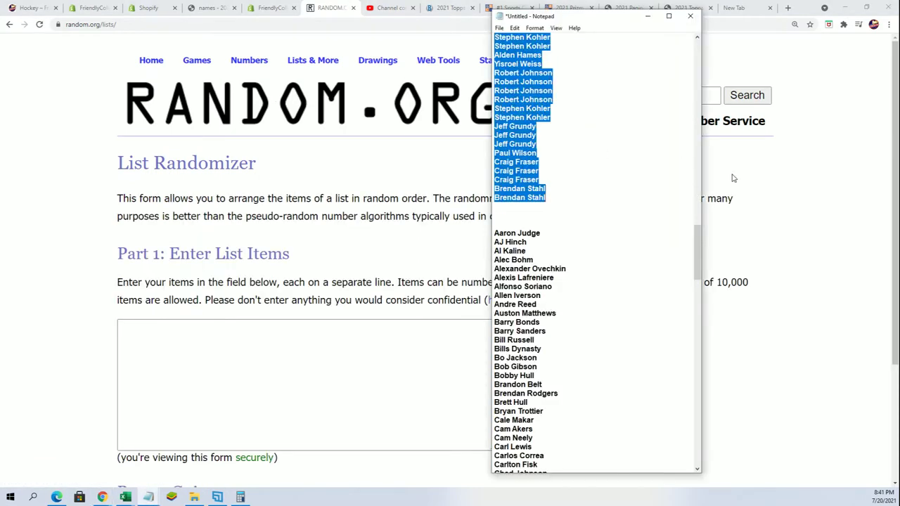
drag(498, 233, 532, 349)
right_click(515, 303)
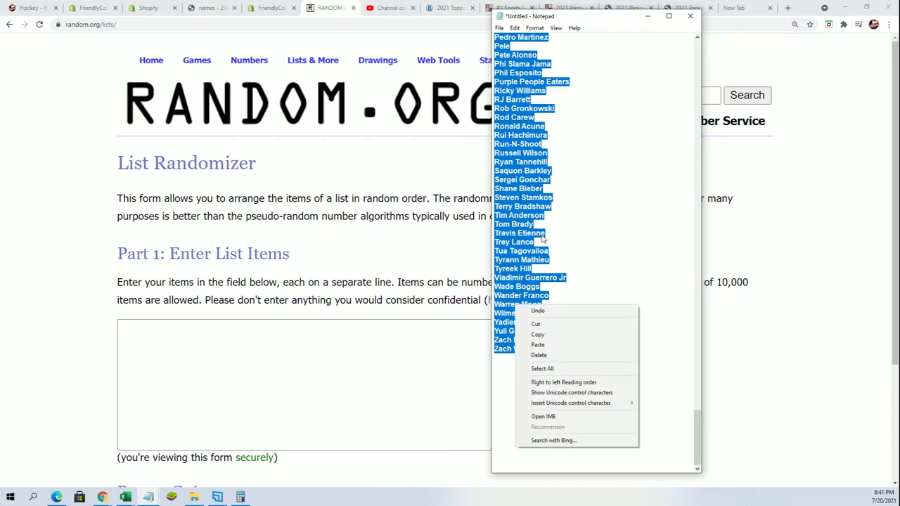
click(533, 337)
Step: Paste the player names into the list box and randomize them
click(167, 333)
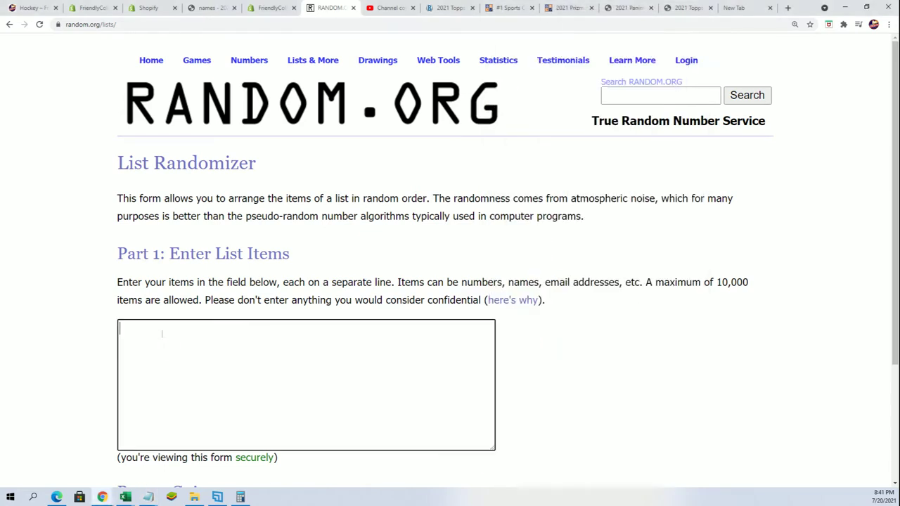
right_click(161, 338)
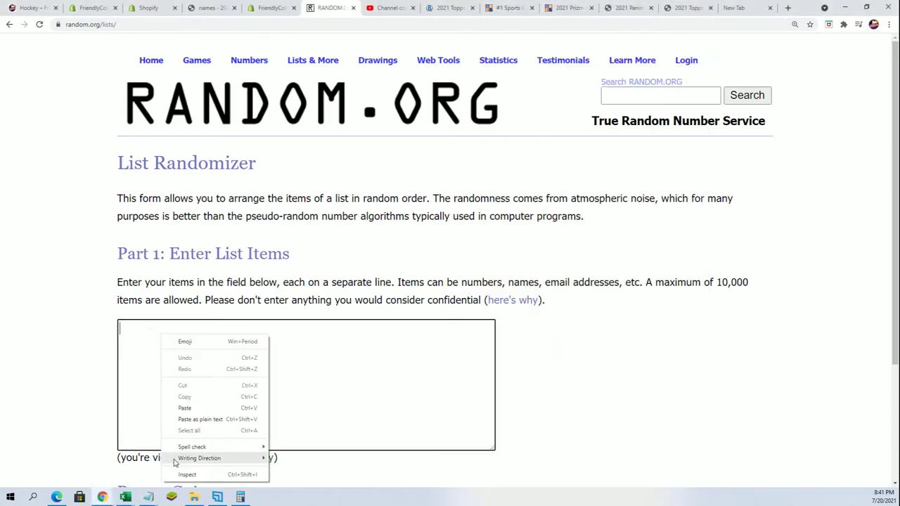
right_click(139, 332)
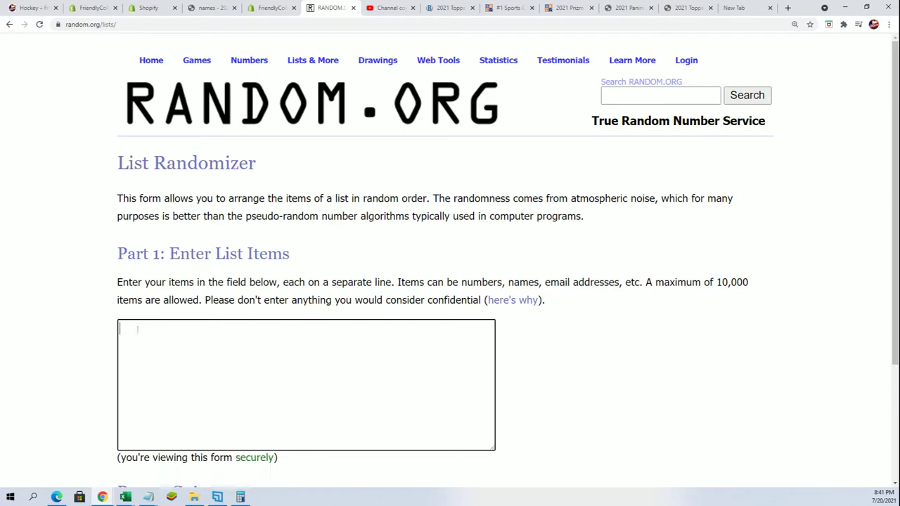
click(160, 403)
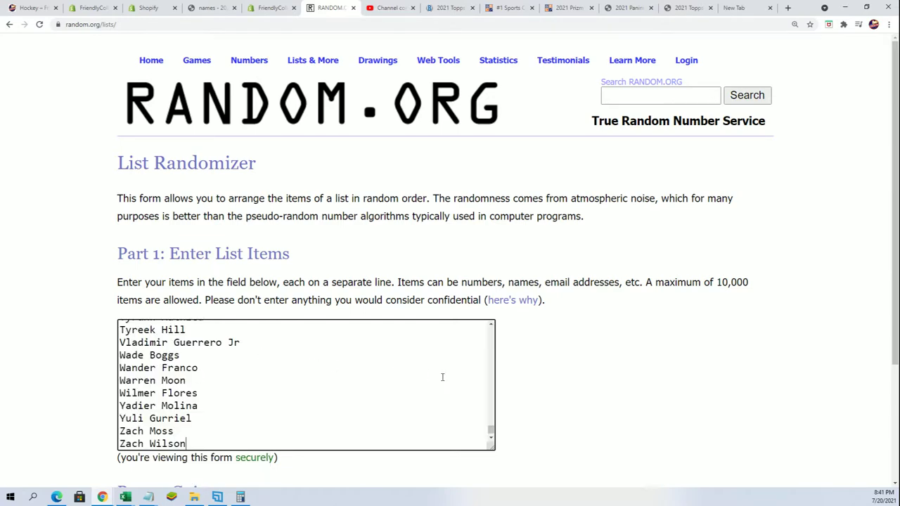
scroll(442, 375, down, 3)
click(156, 391)
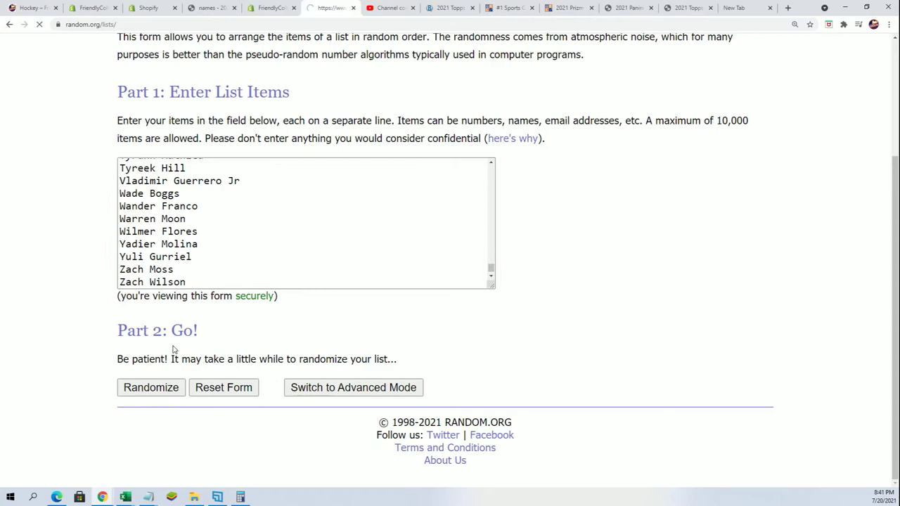
Step: Reshuffle the player list repeatedly until it has been randomized 7 times
scroll(117, 416, down, 15)
scroll(116, 416, down, 15)
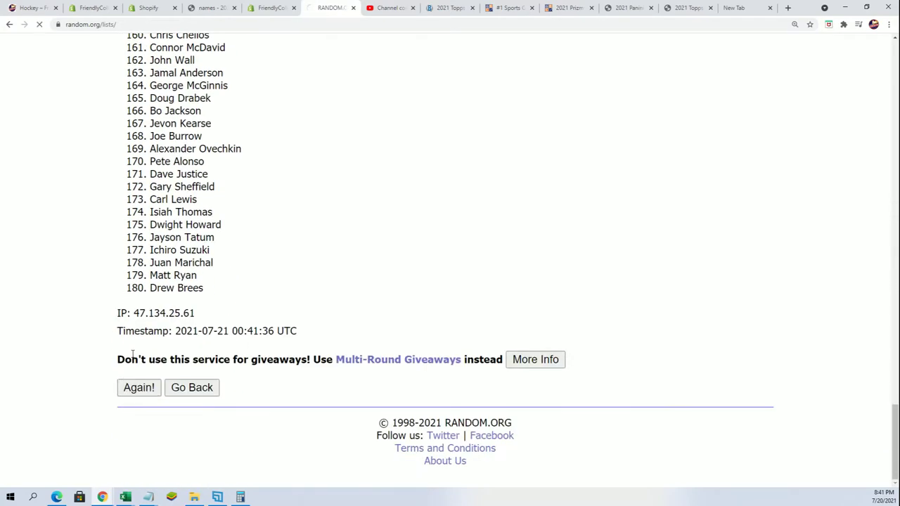
scroll(106, 422, down, 20)
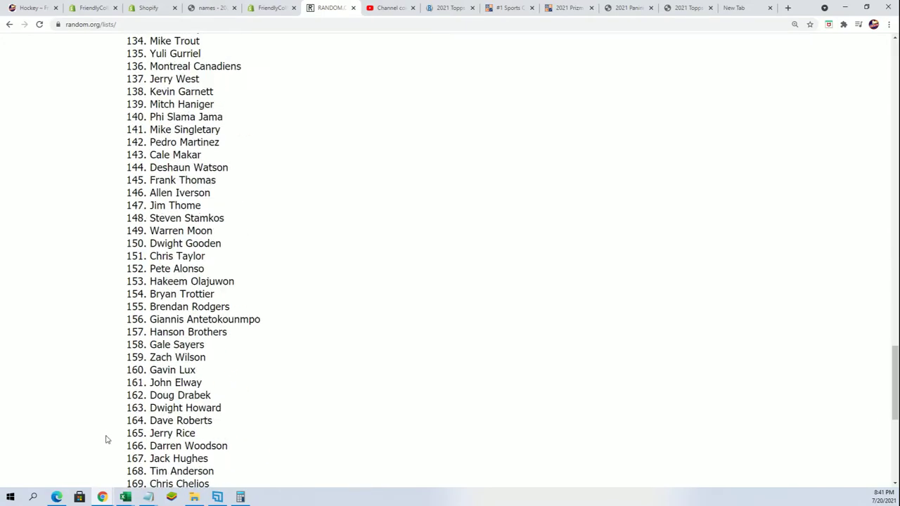
scroll(107, 439, down, 5)
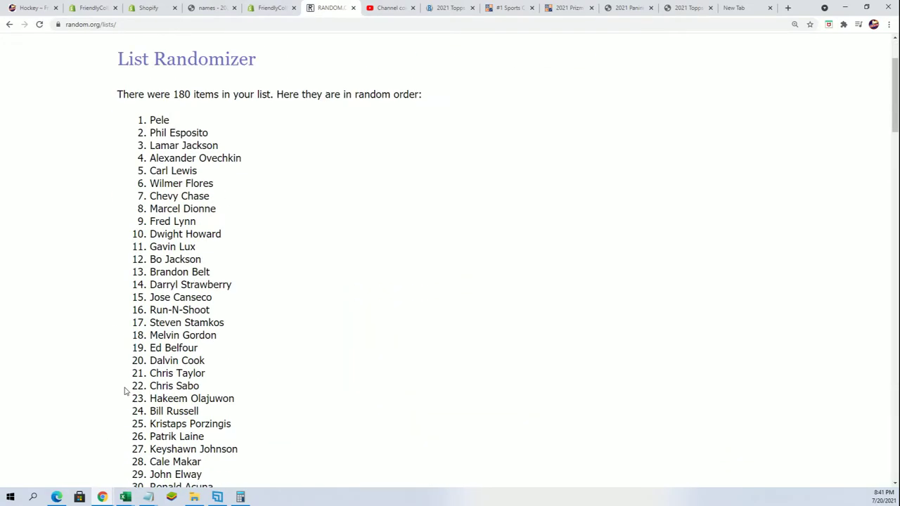
scroll(116, 408, down, 18)
scroll(106, 430, down, 7)
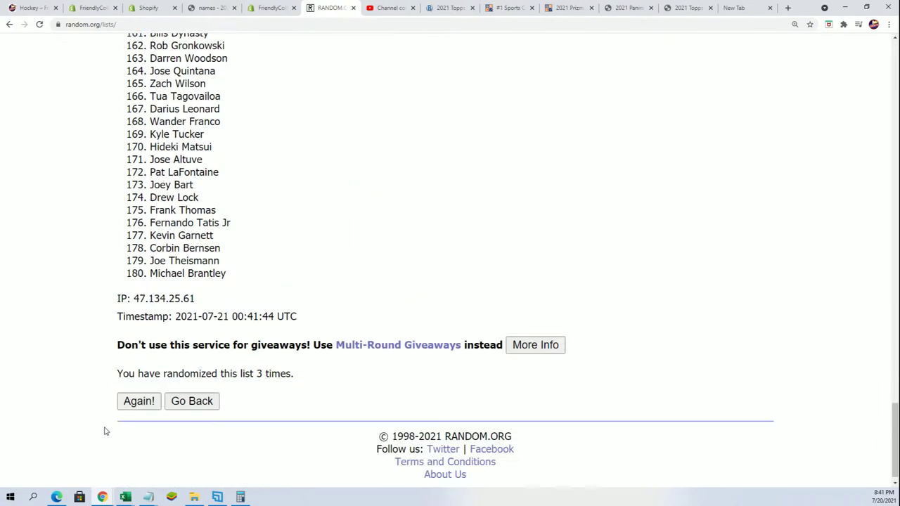
scroll(115, 361, down, 20)
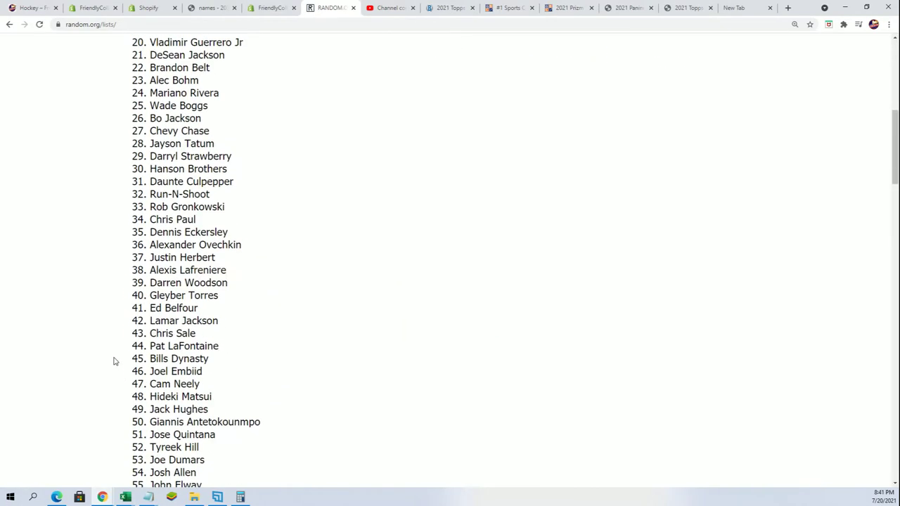
scroll(119, 391, down, 5)
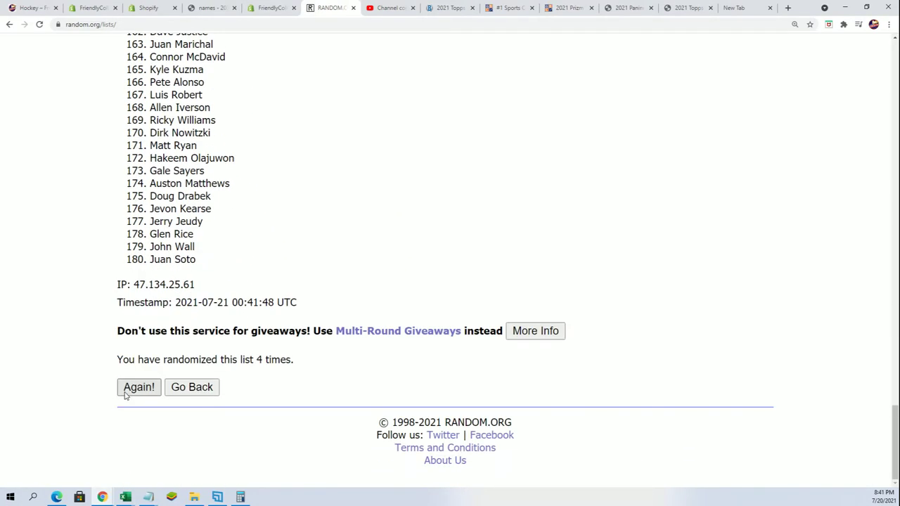
scroll(114, 381, down, 20)
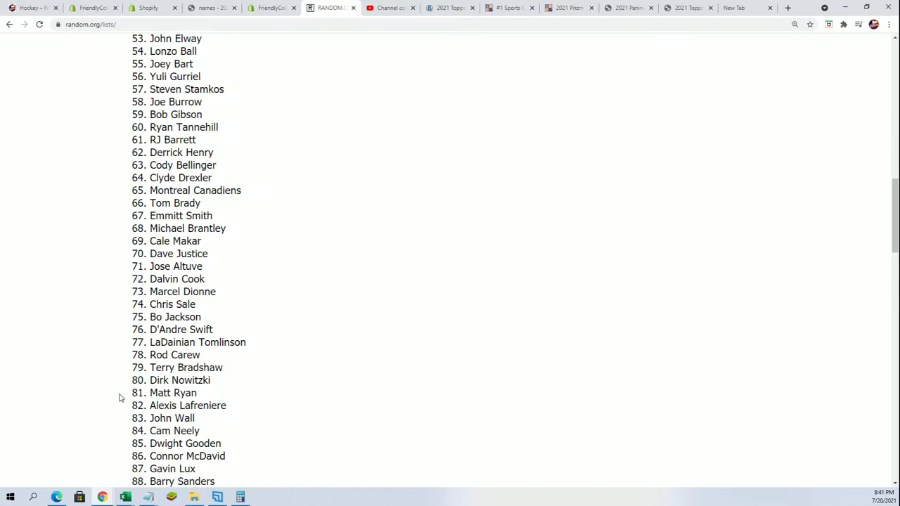
scroll(99, 389, down, 5)
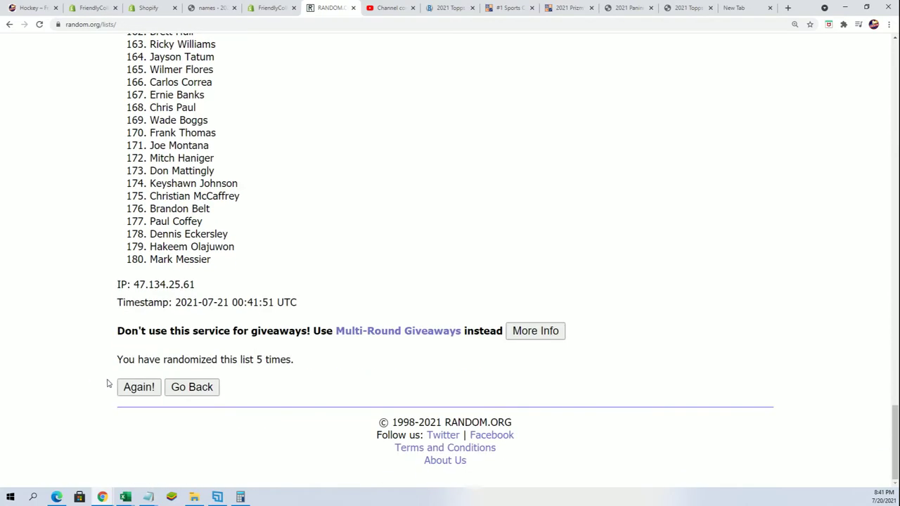
scroll(128, 352, down, 13)
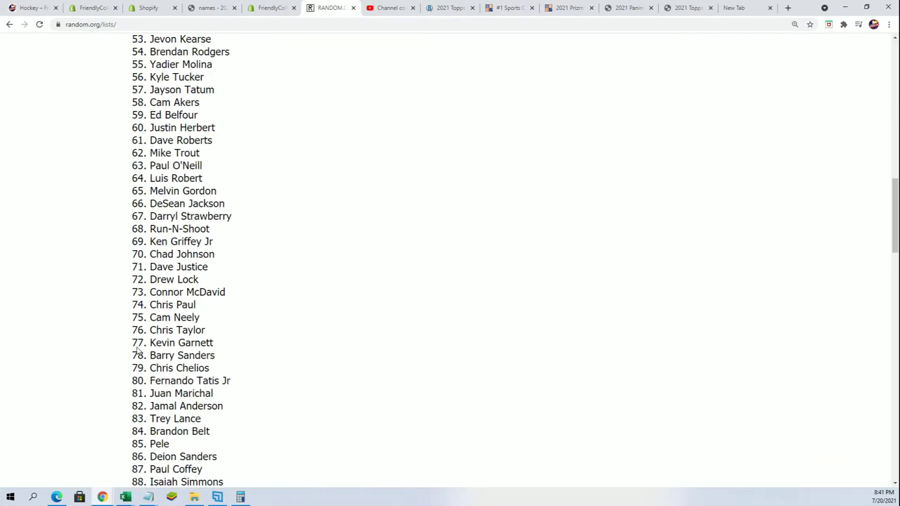
scroll(130, 364, down, 14)
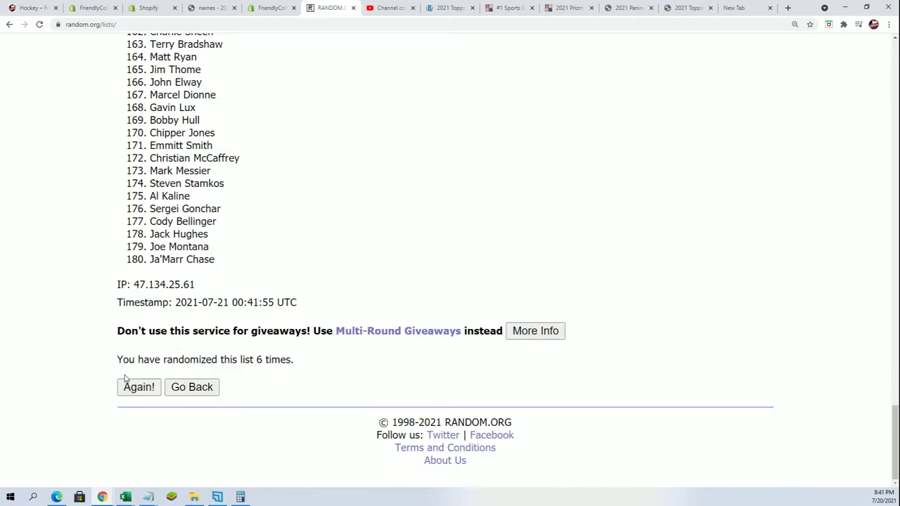
scroll(126, 211, down, 4)
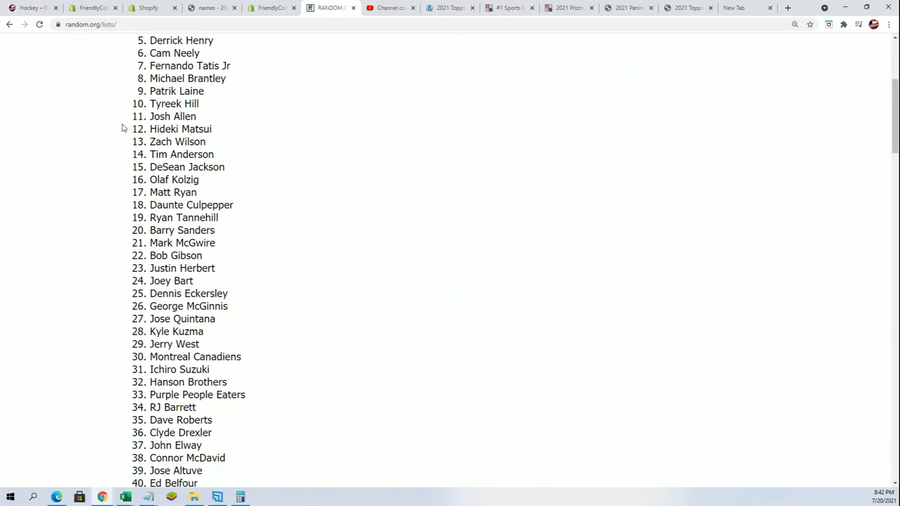
scroll(129, 110, up, 2)
scroll(129, 110, up, 1)
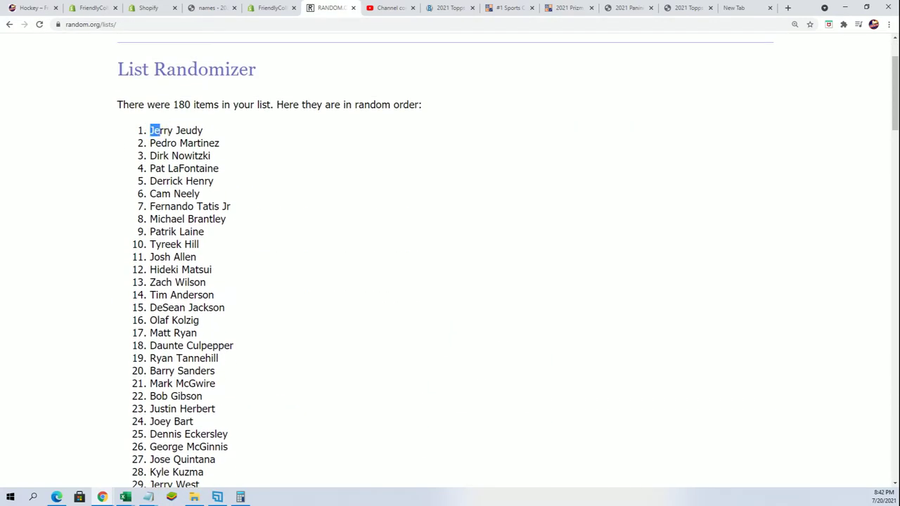
Step: Select and copy the entire randomized player list
drag(159, 131, 237, 262)
right_click(203, 256)
click(218, 264)
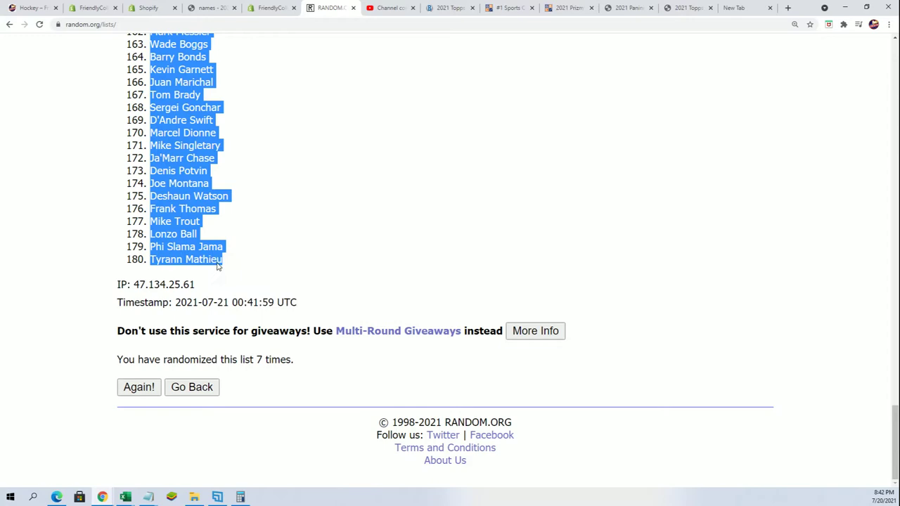
scroll(272, 396, up, 15)
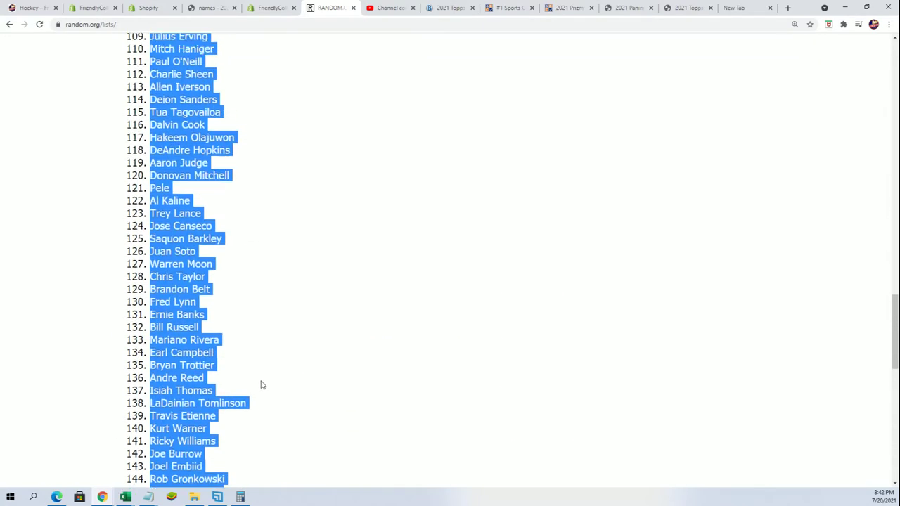
scroll(258, 385, up, 12)
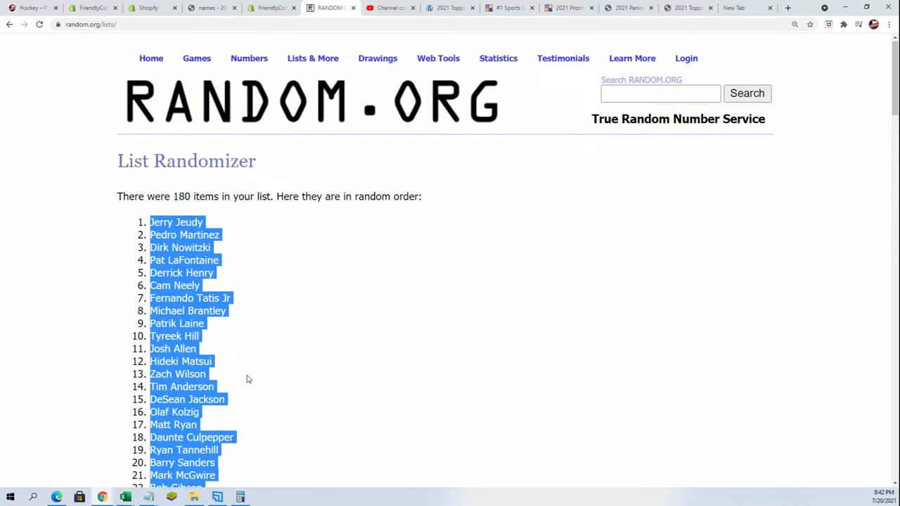
scroll(246, 373, down, 1)
scroll(242, 364, down, 1)
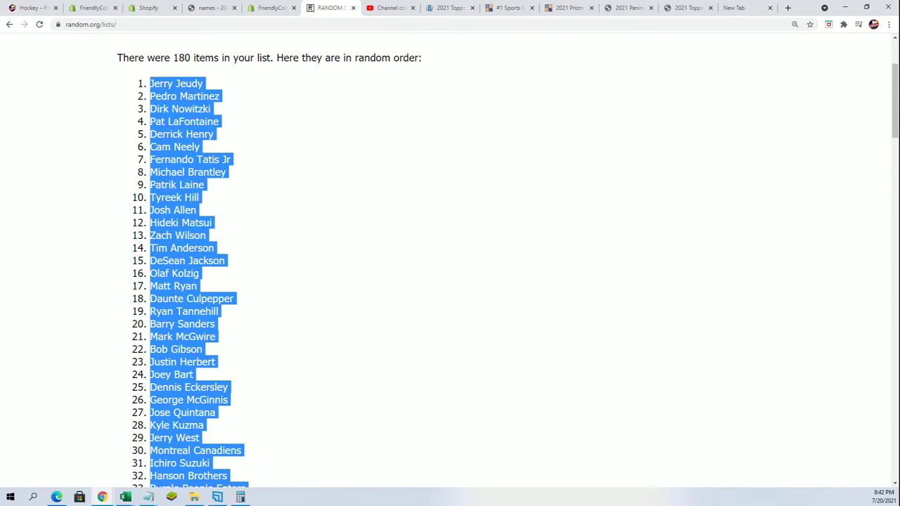
Step: Paste the randomized player names as Text into B2 under PLAYERS, beside the owners
key(alt+Tab)
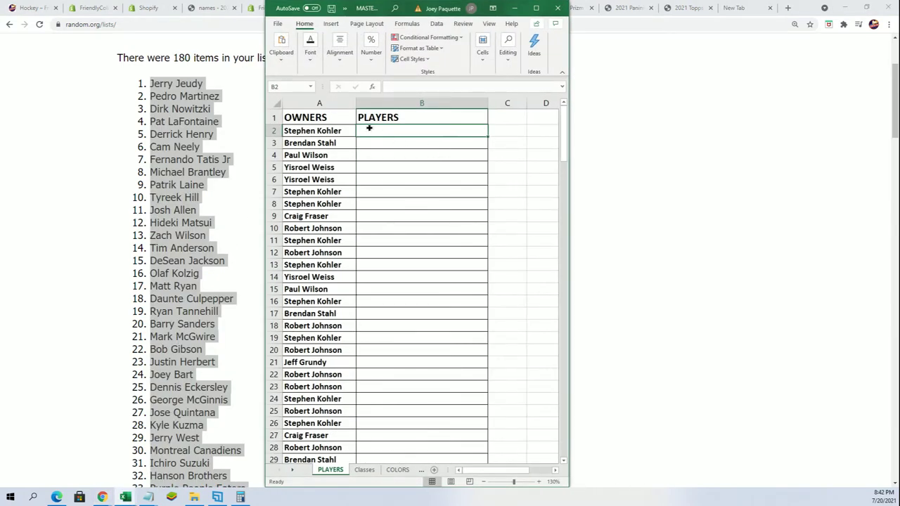
right_click(370, 131)
click(406, 192)
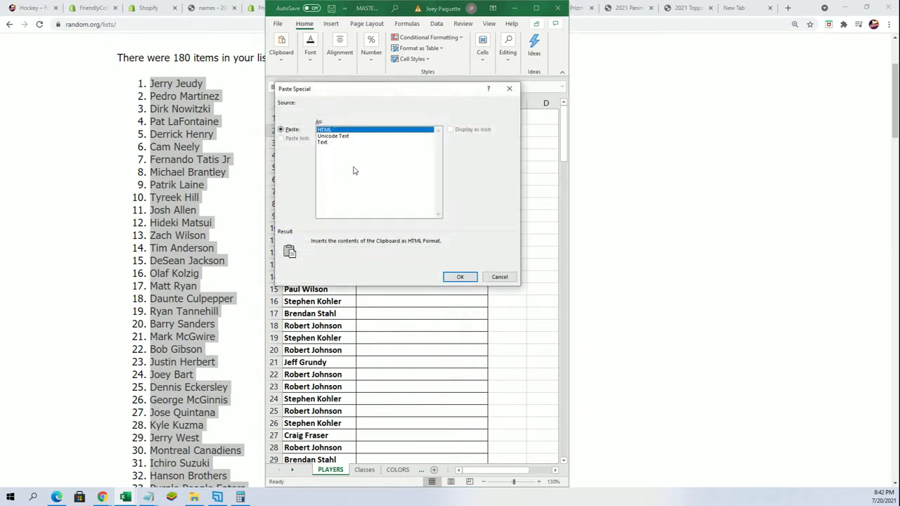
click(324, 142)
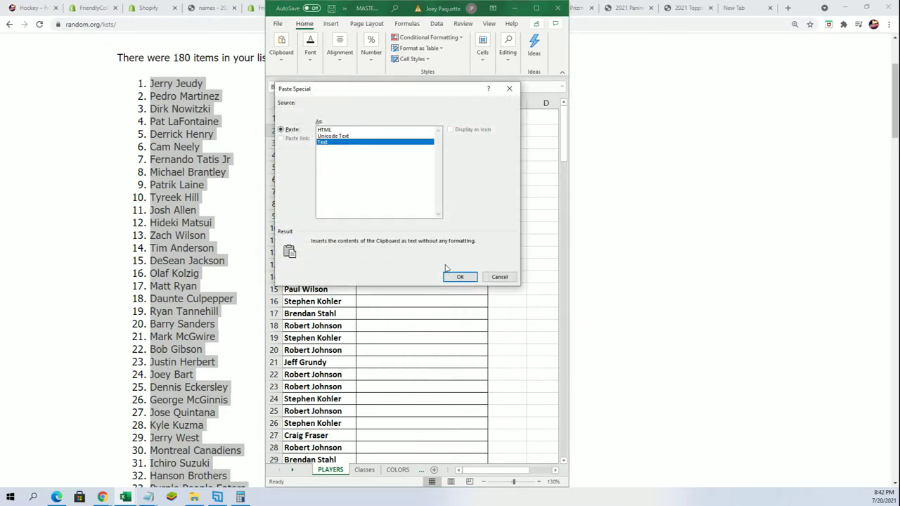
click(453, 276)
click(359, 131)
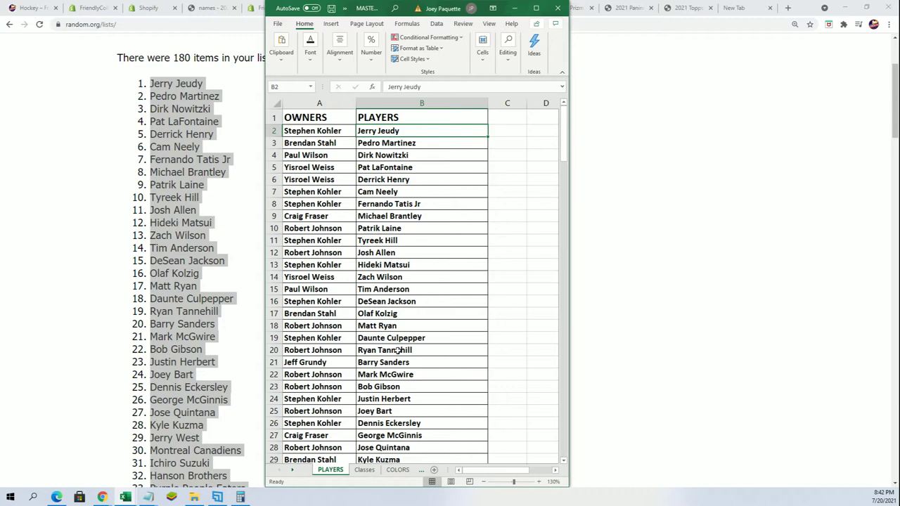
click(344, 362)
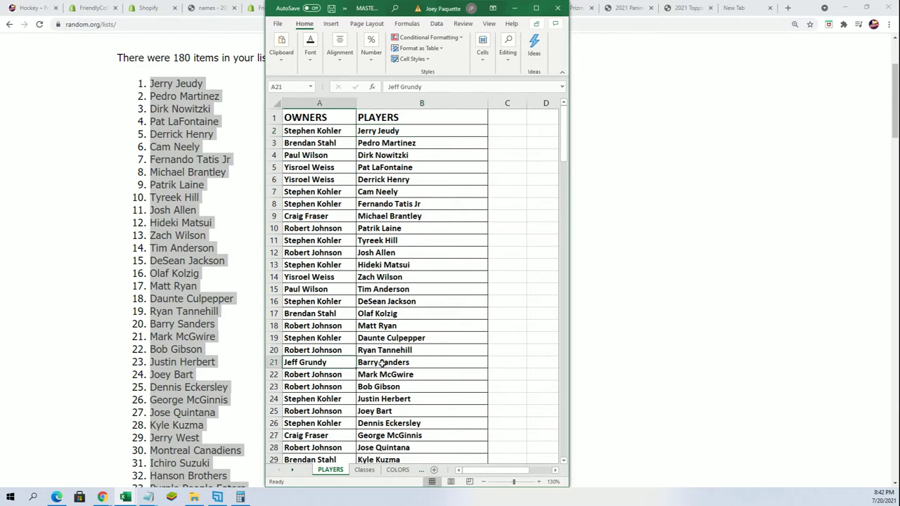
click(388, 363)
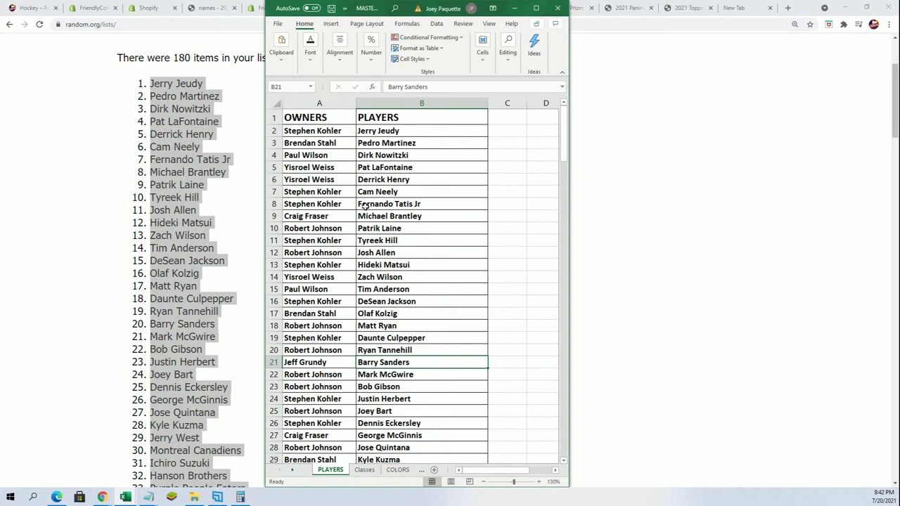
click(346, 205)
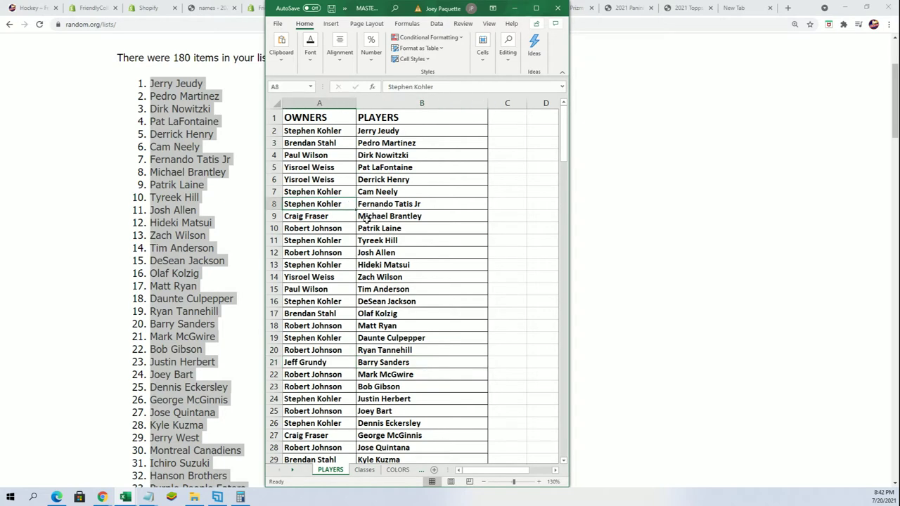
scroll(367, 220, down, 1)
scroll(378, 298, down, 1)
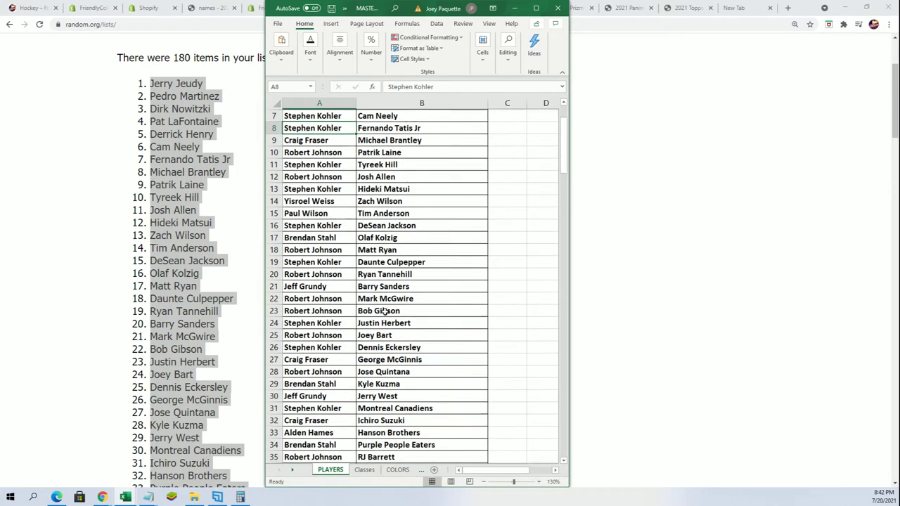
click(364, 320)
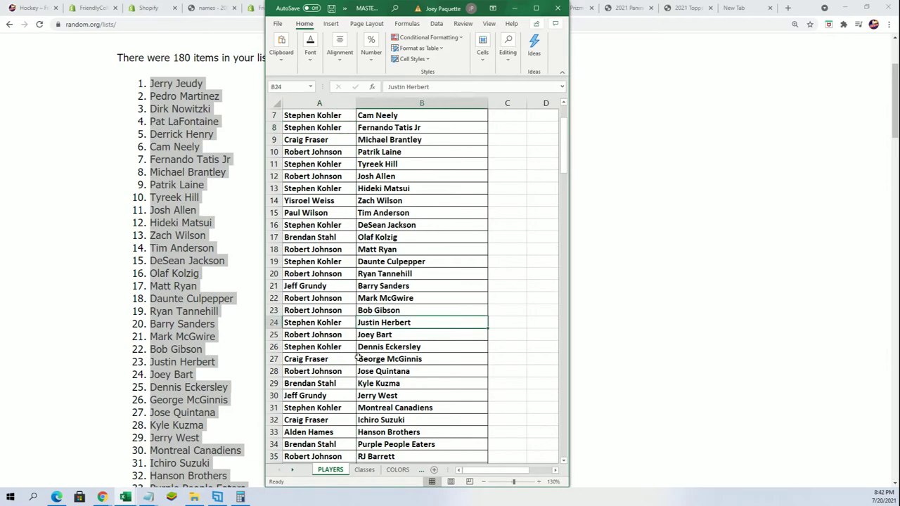
scroll(359, 357, down, 3)
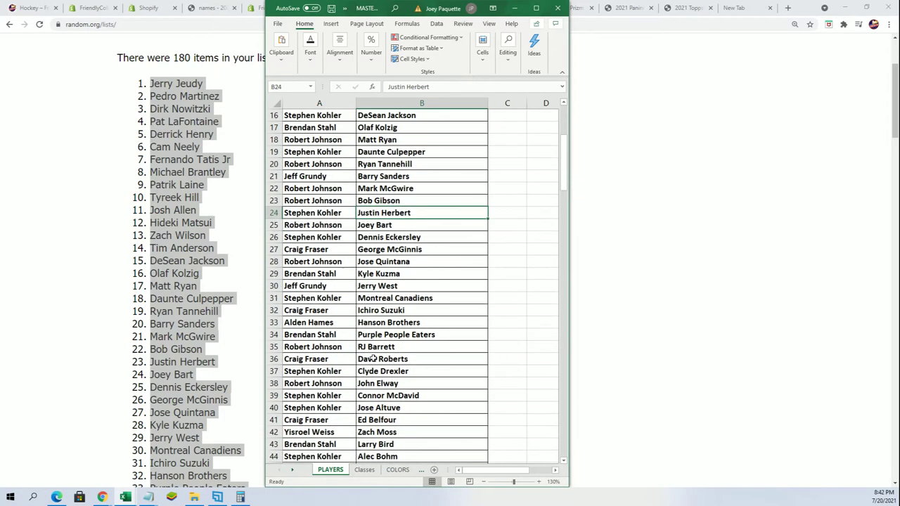
scroll(374, 288, down, 2)
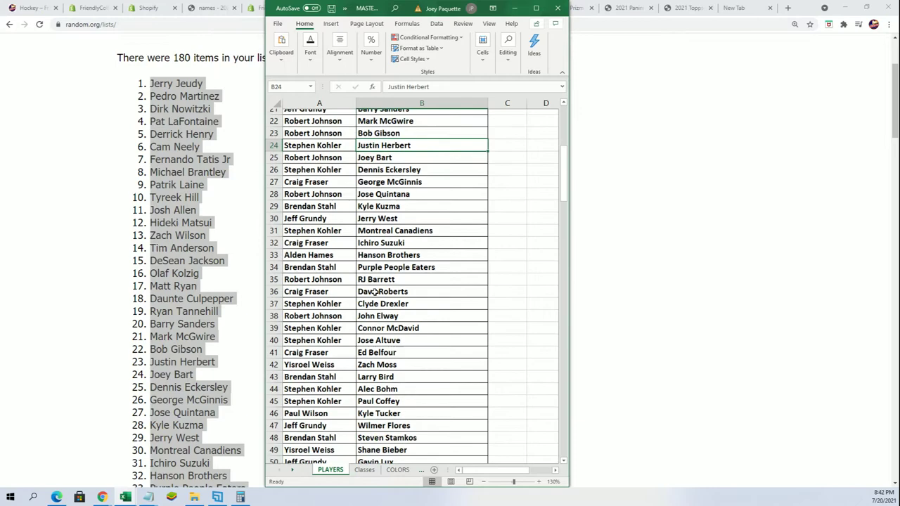
click(368, 237)
scroll(372, 267, down, 1)
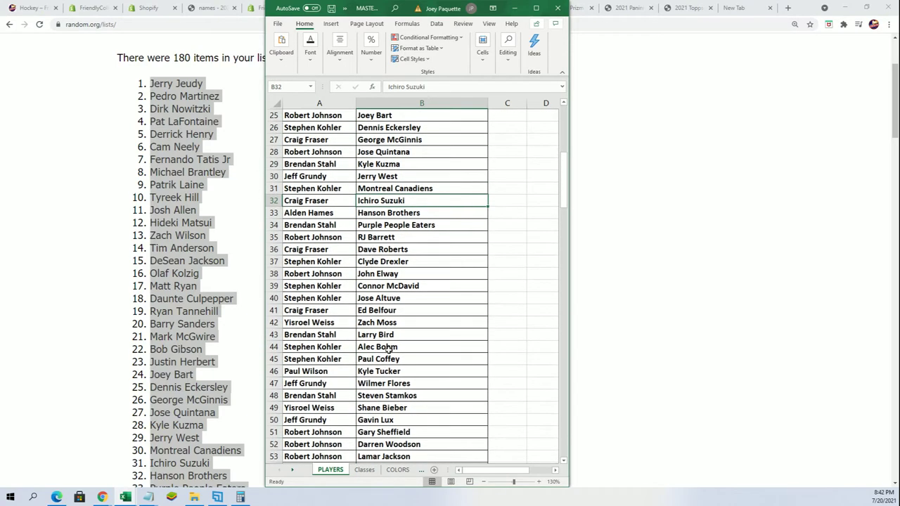
scroll(391, 310, down, 1)
click(410, 301)
scroll(429, 341, down, 3)
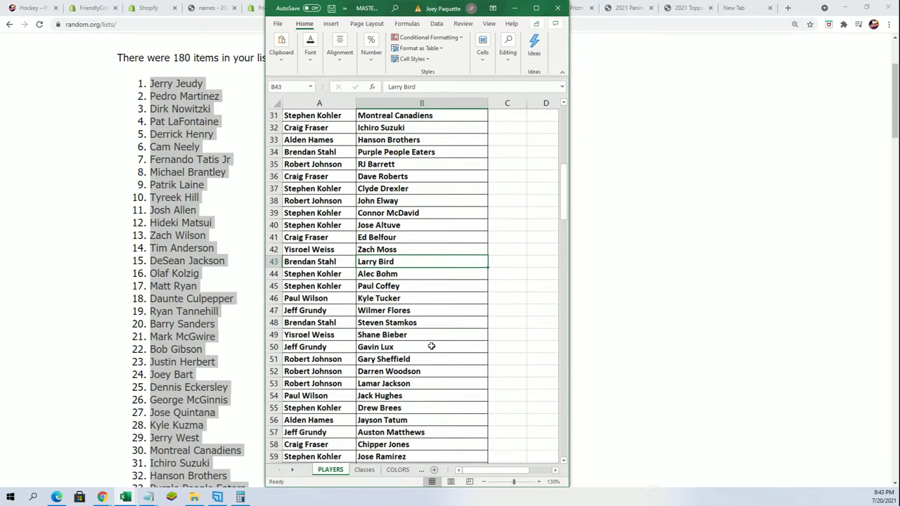
scroll(427, 329, down, 1)
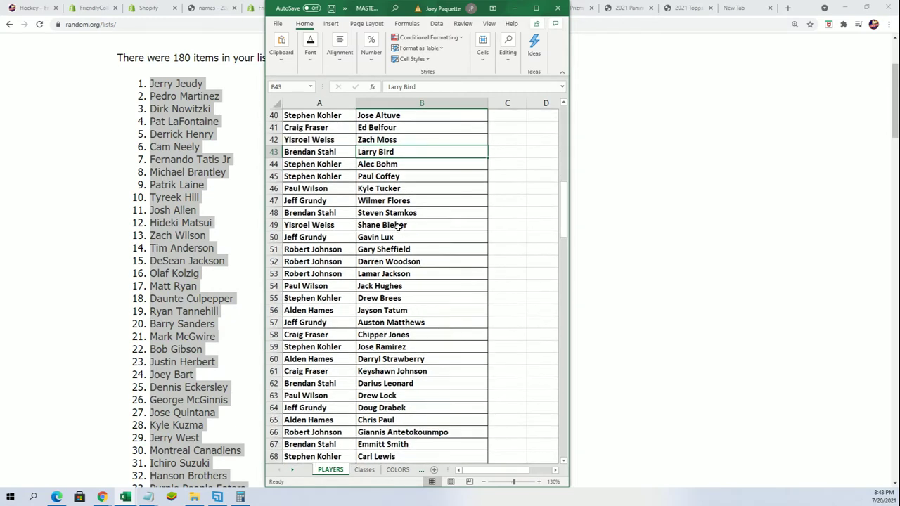
click(398, 236)
scroll(451, 294, down, 1)
scroll(443, 298, down, 1)
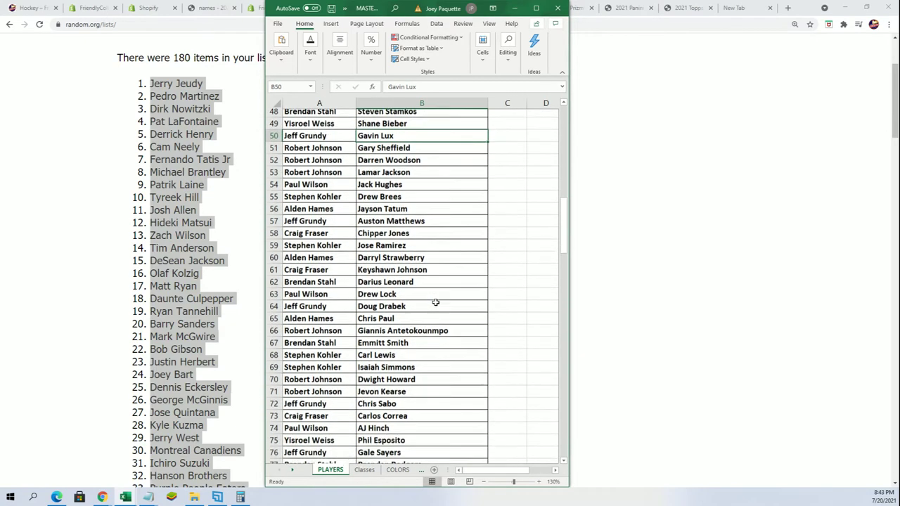
scroll(435, 303, down, 3)
click(338, 139)
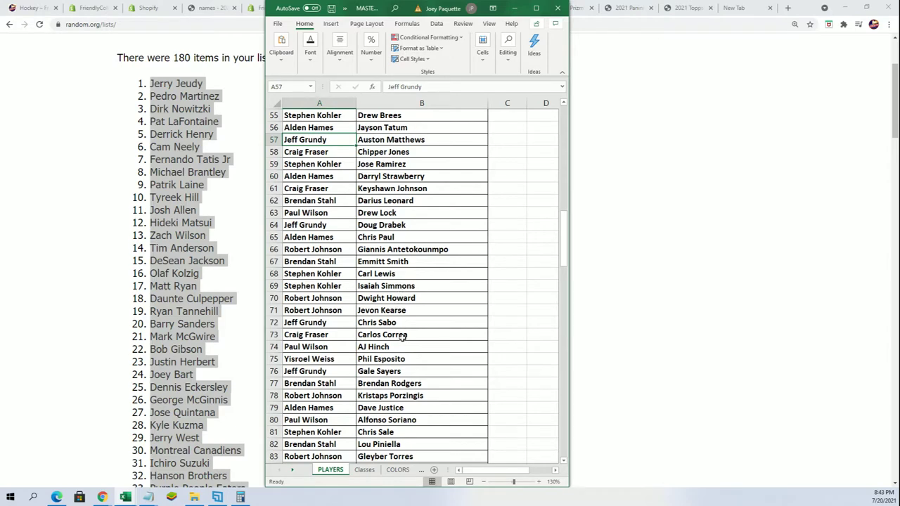
click(372, 261)
scroll(374, 302, down, 1)
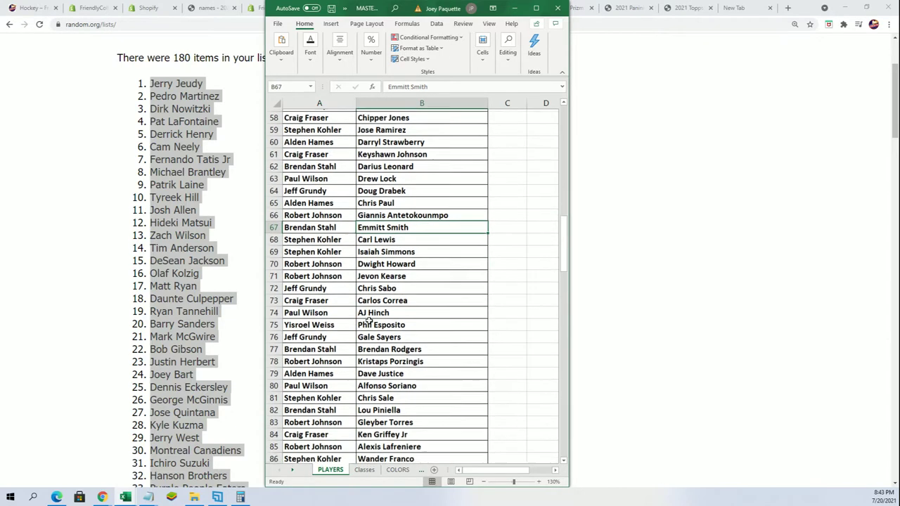
scroll(405, 336, down, 4)
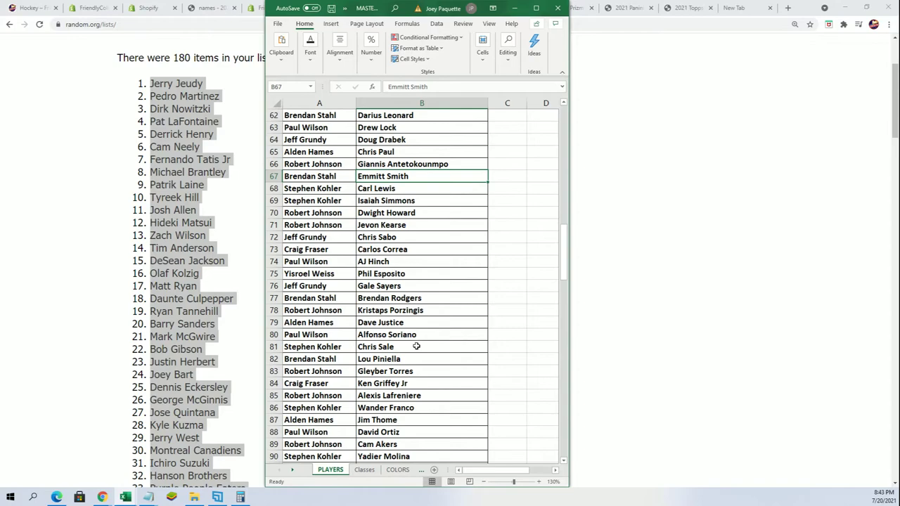
scroll(417, 344, down, 1)
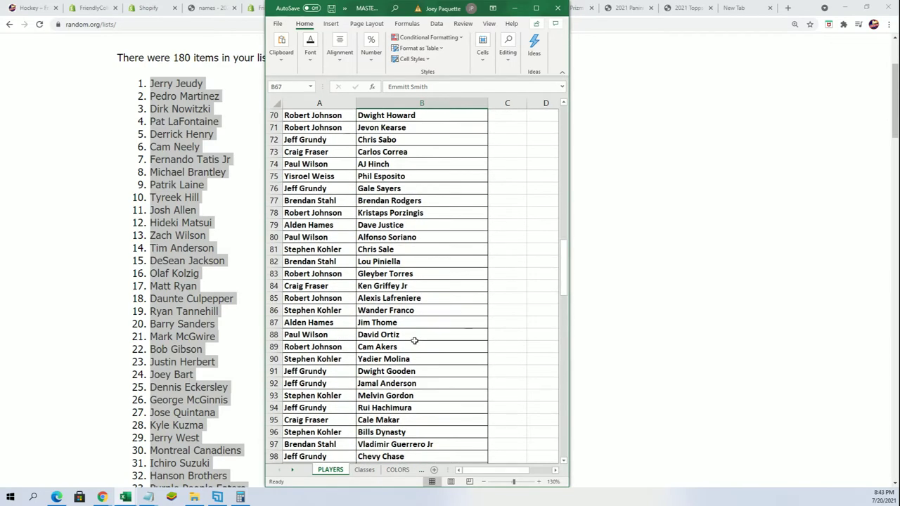
scroll(415, 341, down, 4)
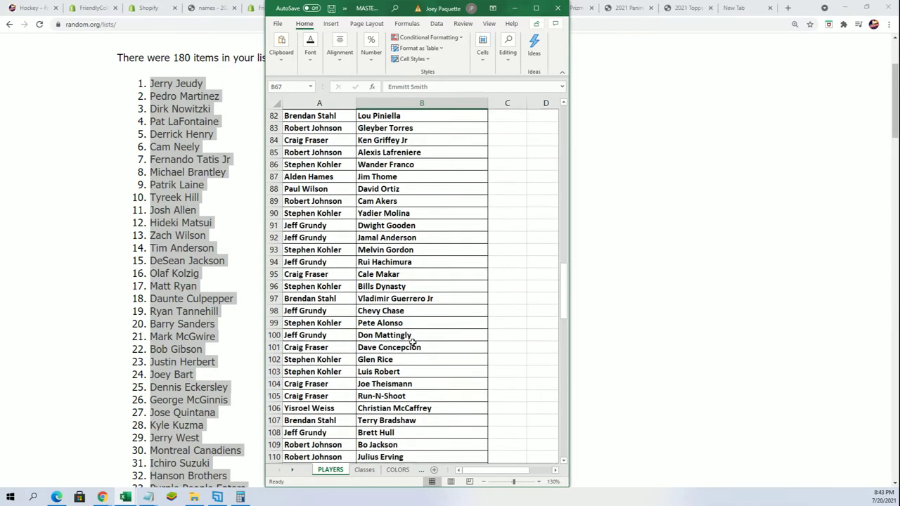
scroll(414, 343, down, 1)
scroll(349, 251, down, 1)
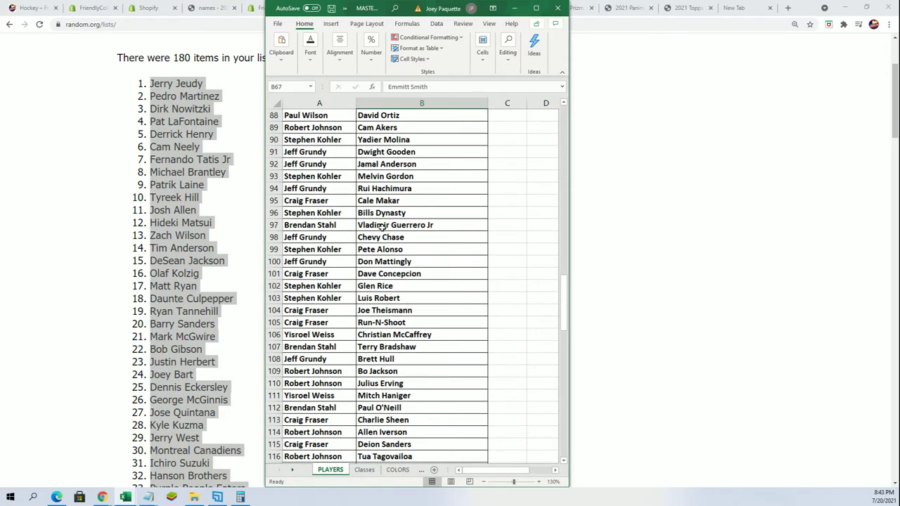
click(380, 226)
scroll(411, 347, down, 1)
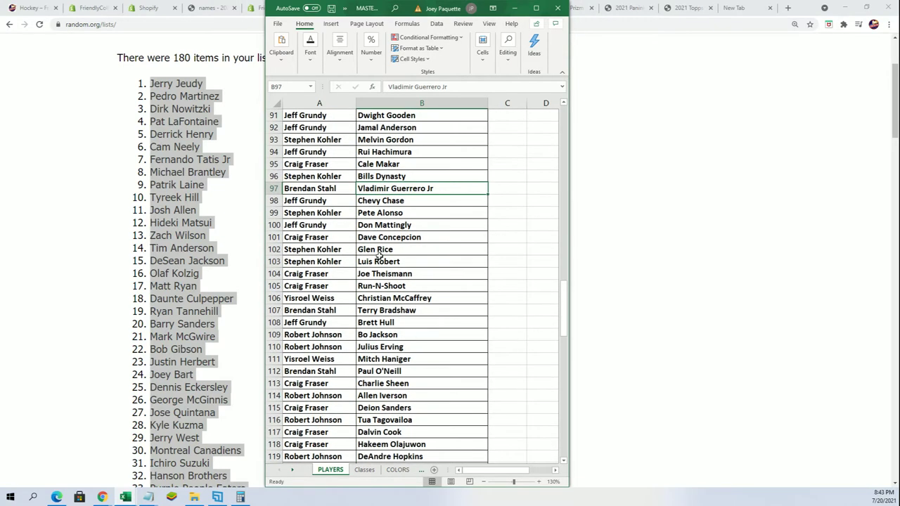
click(377, 260)
scroll(418, 406, down, 1)
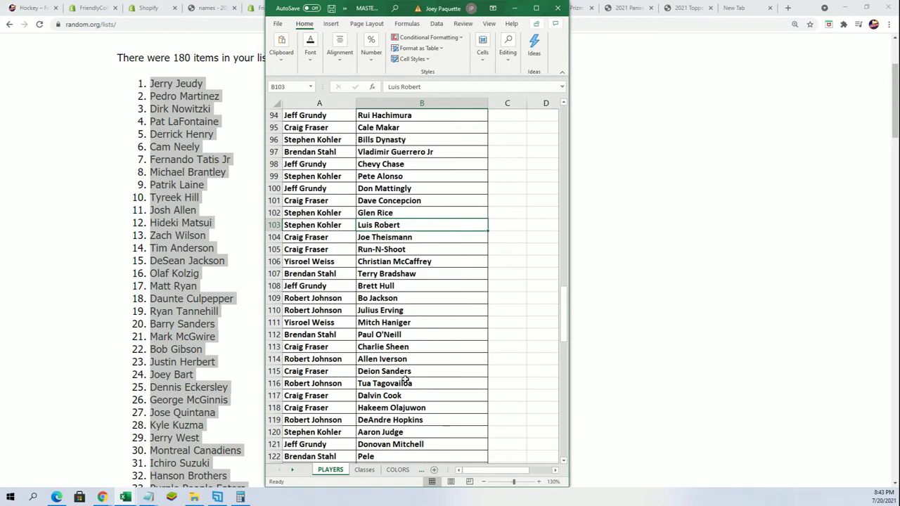
scroll(406, 366, down, 2)
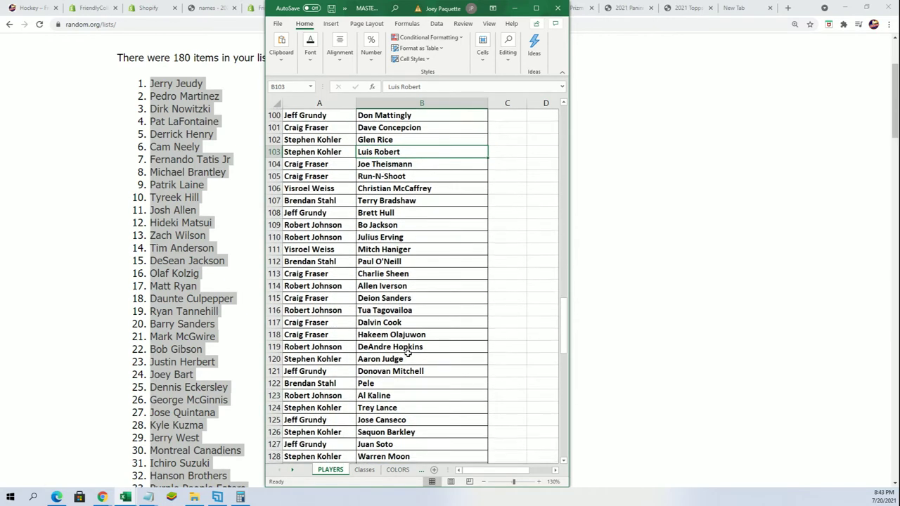
scroll(407, 355, down, 1)
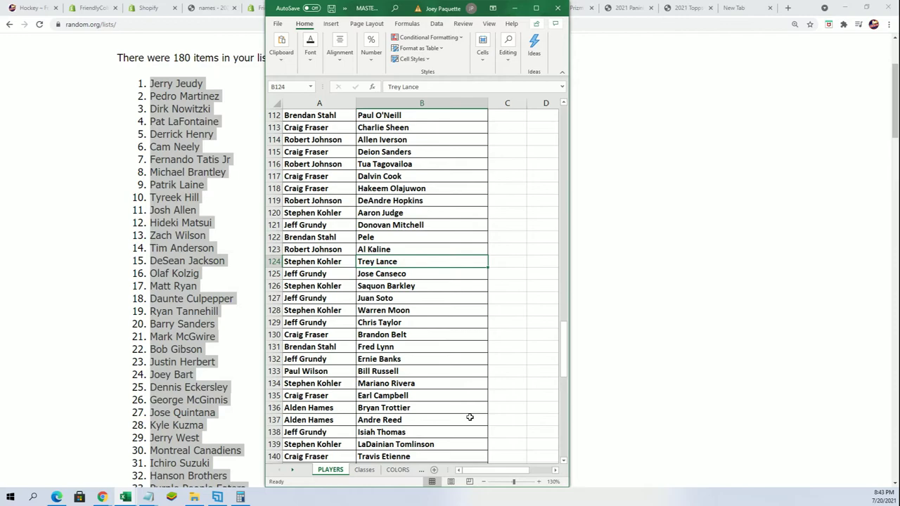
scroll(470, 418, down, 2)
scroll(425, 369, down, 1)
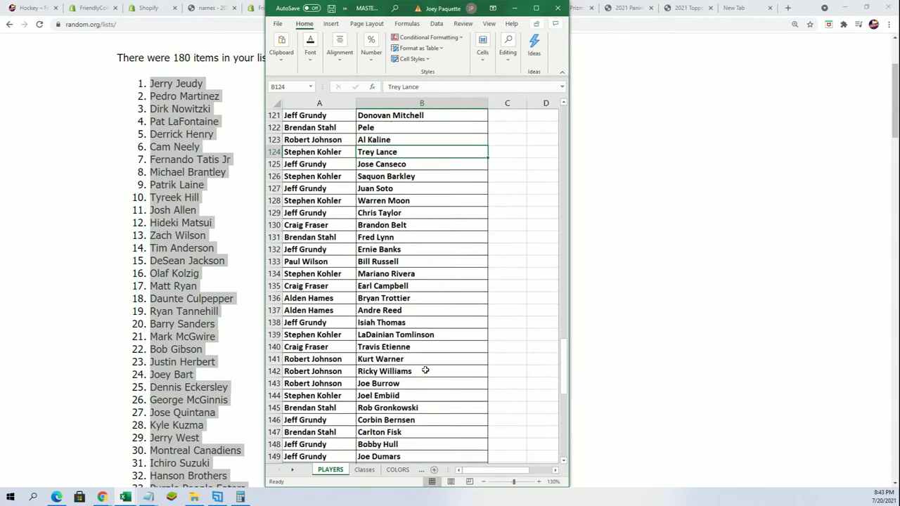
scroll(422, 371, down, 2)
scroll(420, 372, down, 1)
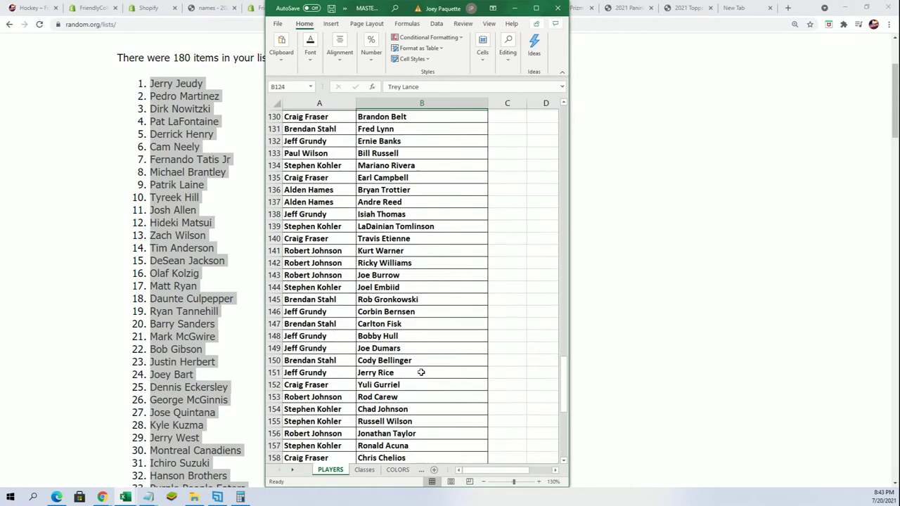
click(428, 300)
scroll(411, 343, down, 2)
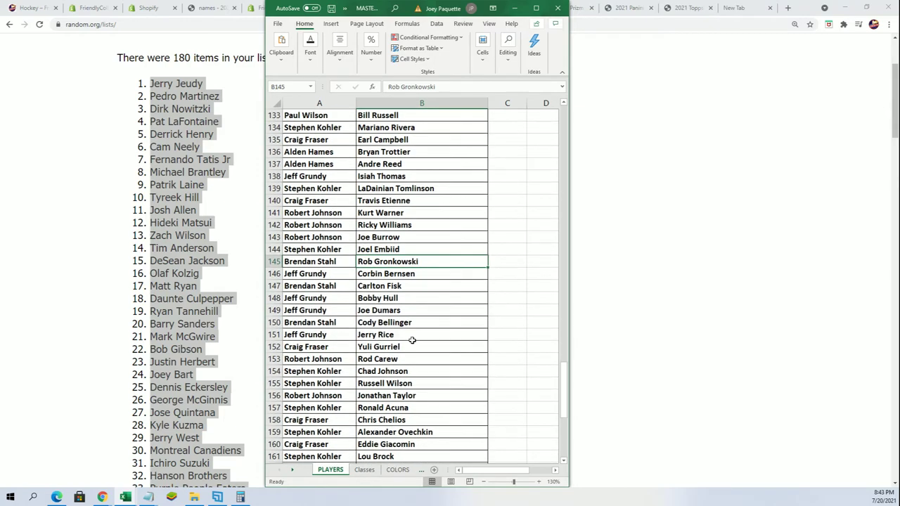
scroll(329, 216, down, 1)
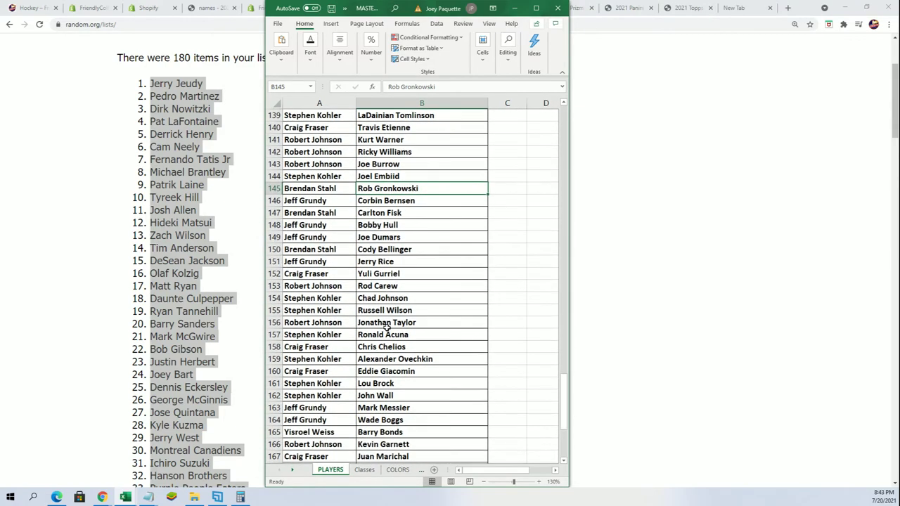
scroll(401, 347, down, 2)
scroll(401, 347, down, 3)
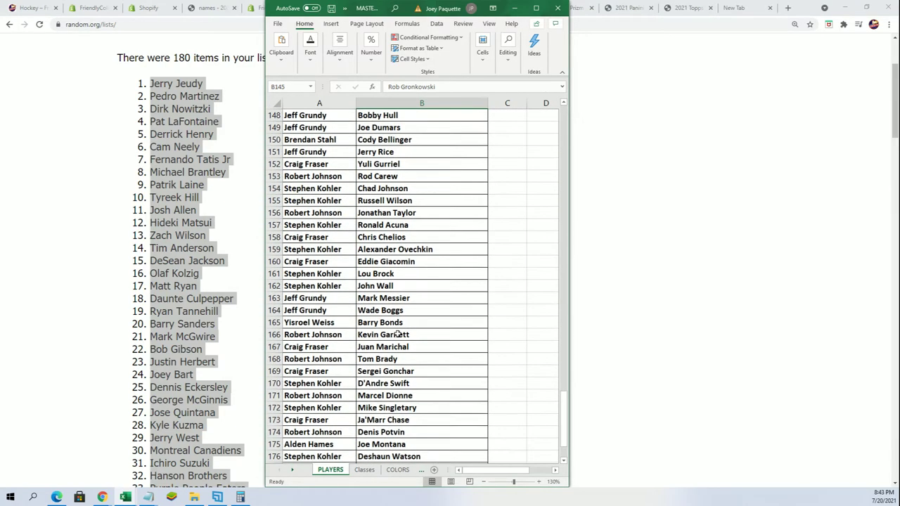
scroll(422, 339, down, 1)
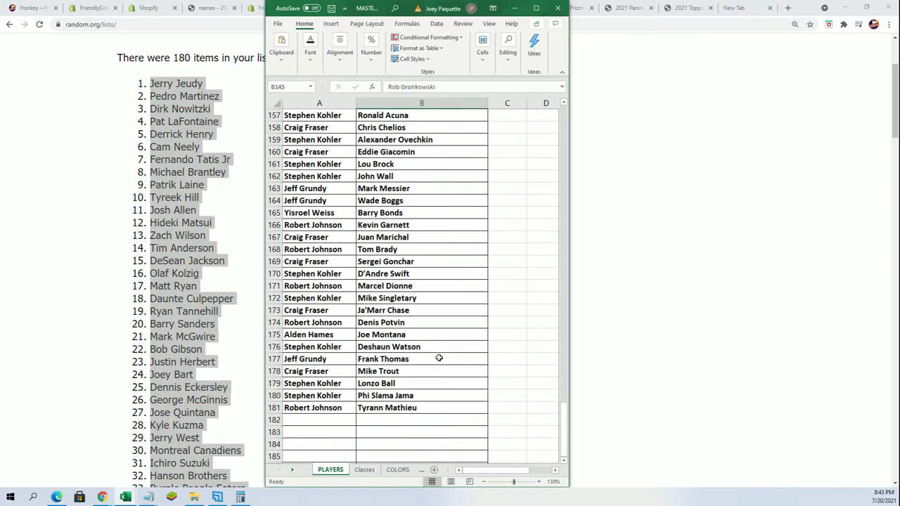
scroll(441, 358, down, 1)
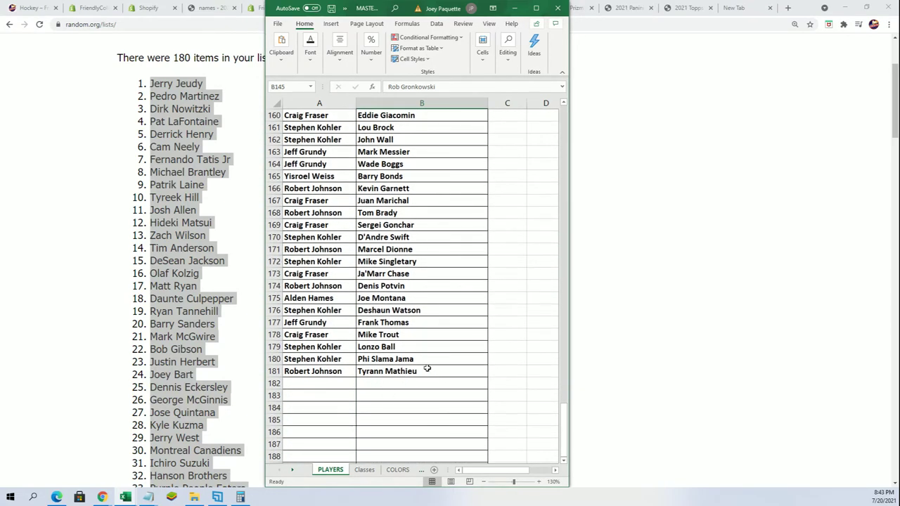
click(388, 335)
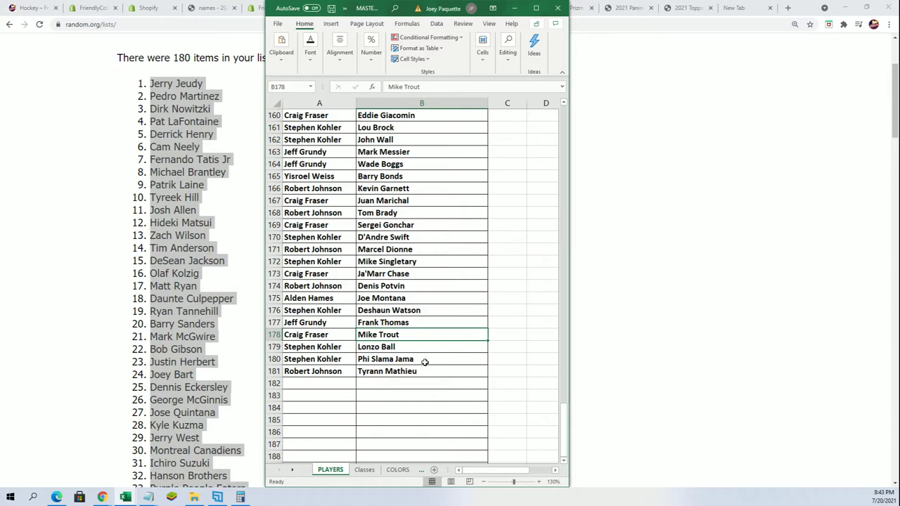
scroll(424, 362, up, 20)
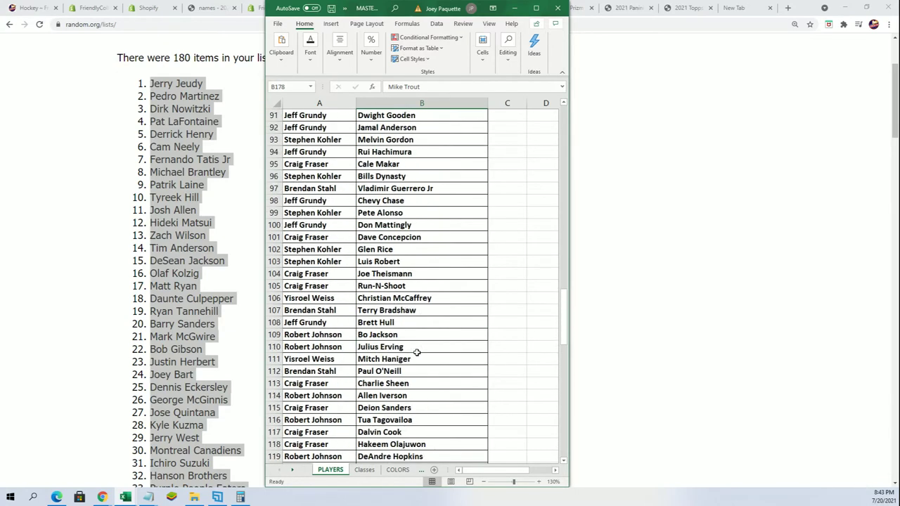
scroll(416, 352, up, 20)
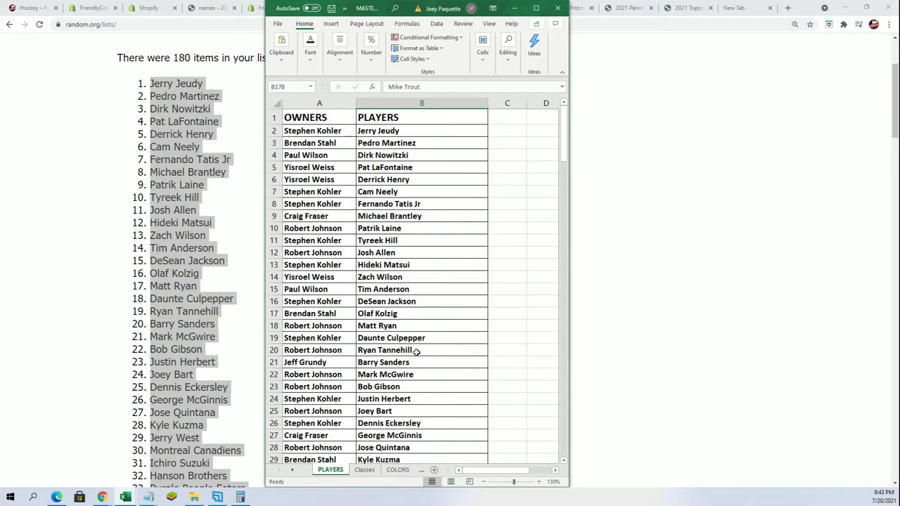